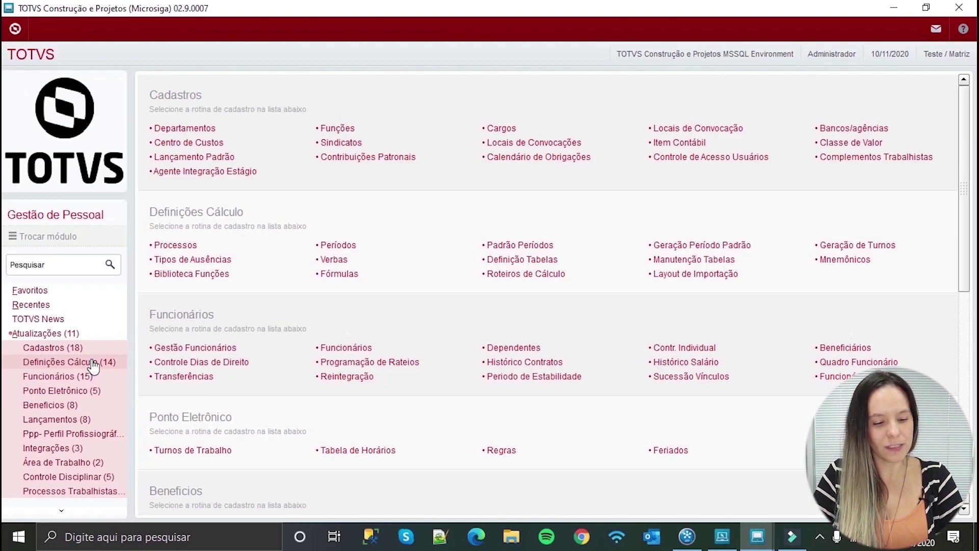
Open October 2020 period 202010 of process 00001 for editing from the calculation definitions' Períodos routine
left_click(91, 361)
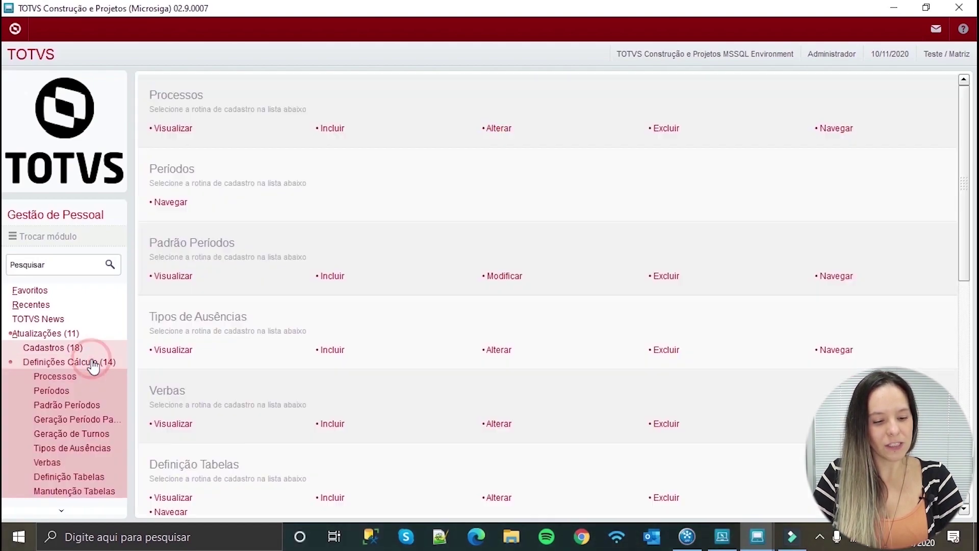
left_click(65, 391)
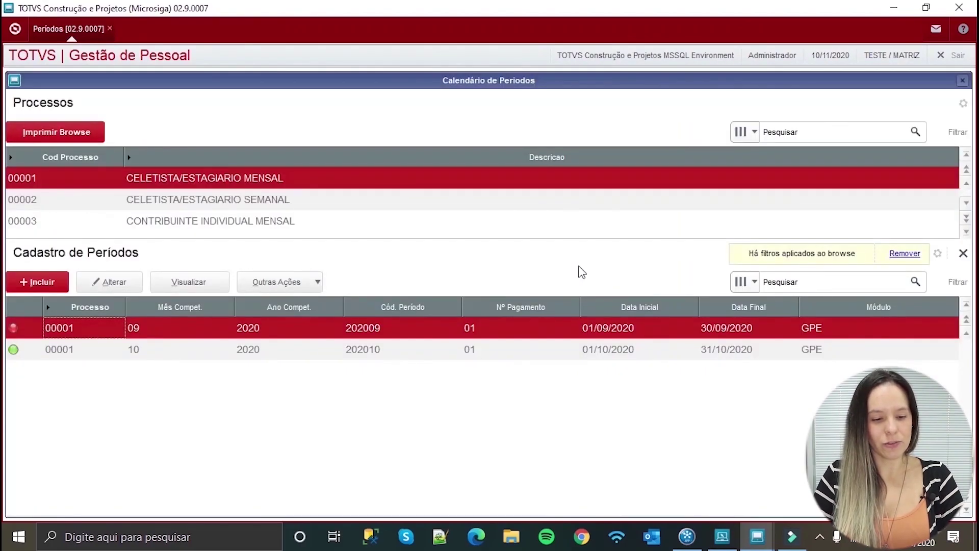
left_click(156, 344)
left_click(119, 282)
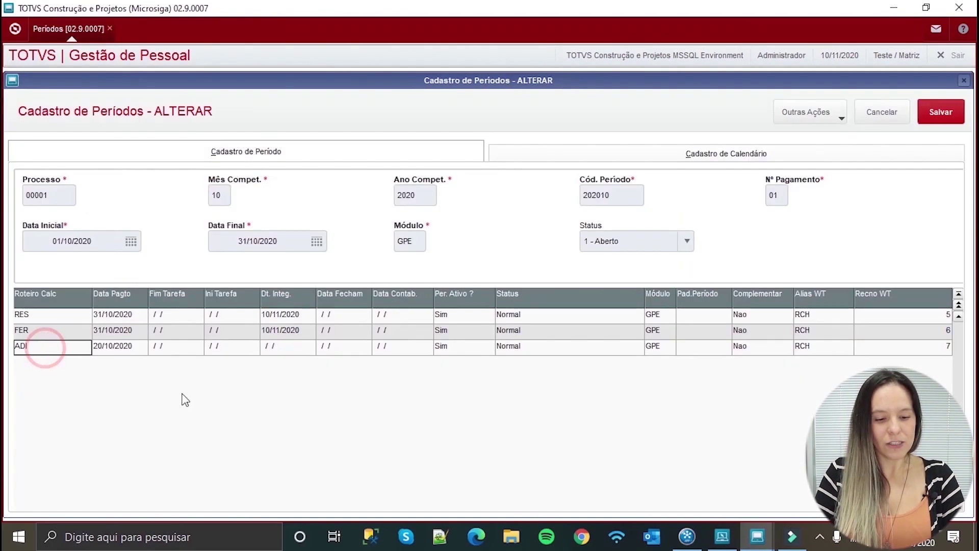
Examine the date, active-period and status columns of the ADI route in period 202010
key("Right")
key("Right")
key("Right")
key("Right")
key("Right")
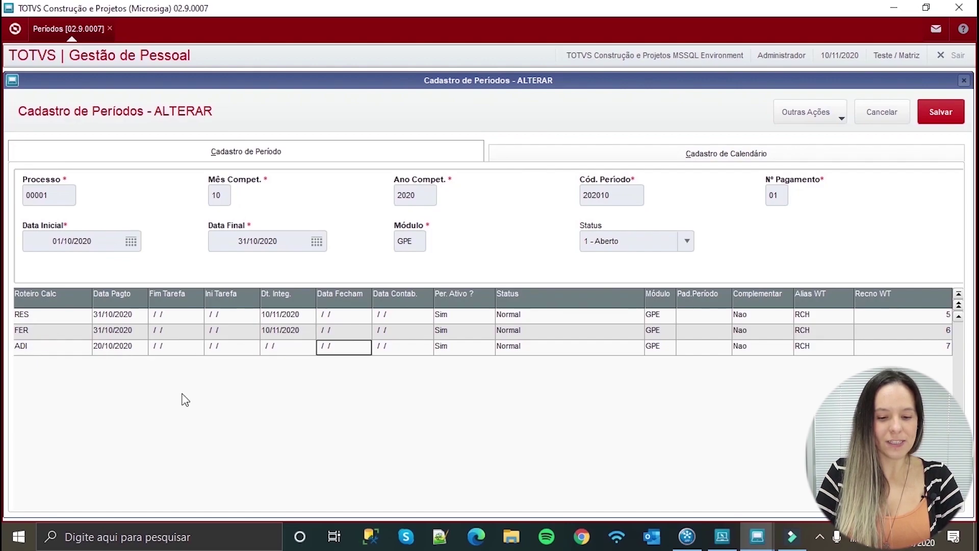
key("Right")
key("Right")
key("Left")
key("Left")
key("Left")
key("Left")
key("Left")
key("Left")
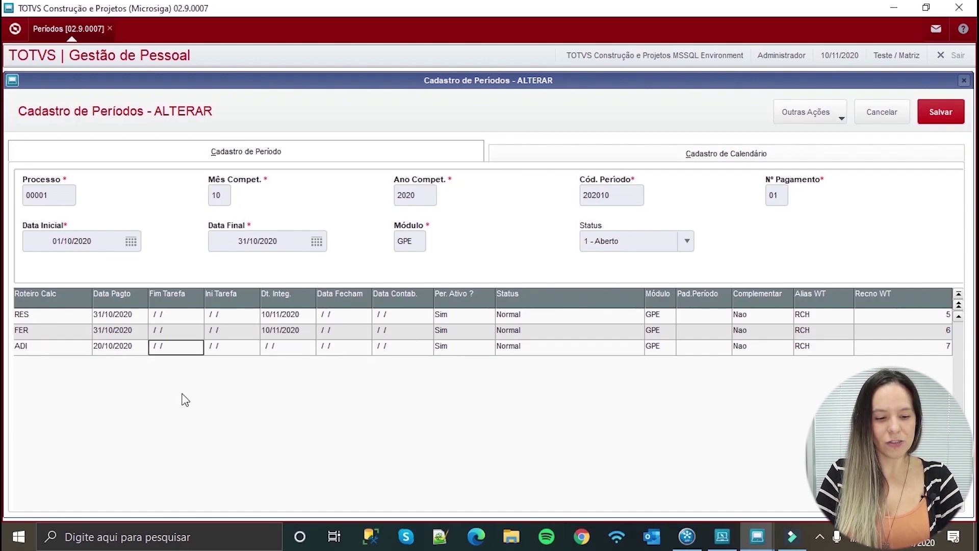
Add a new row below ADI and choose FOL (FOLHA) as its calculation route from the lookup
key("Down")
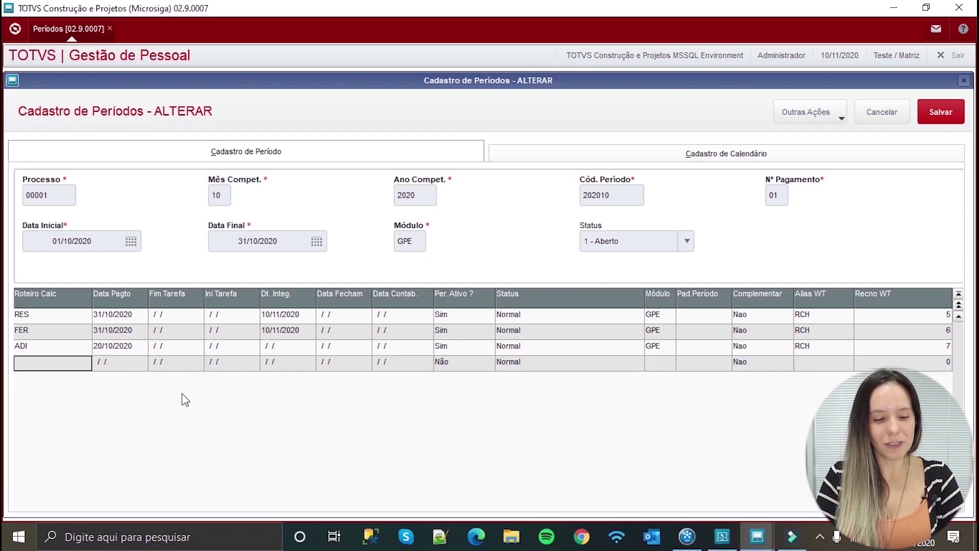
key("Return")
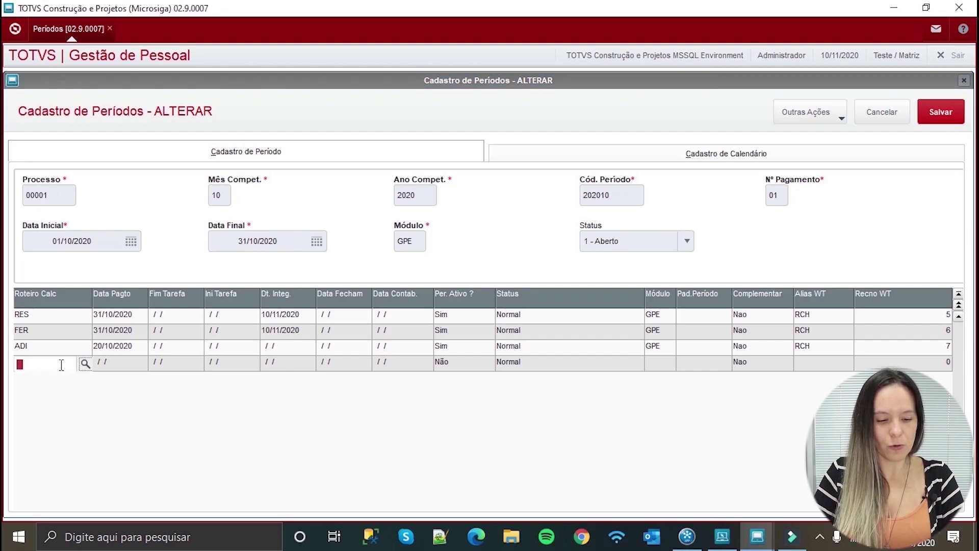
left_click(85, 364)
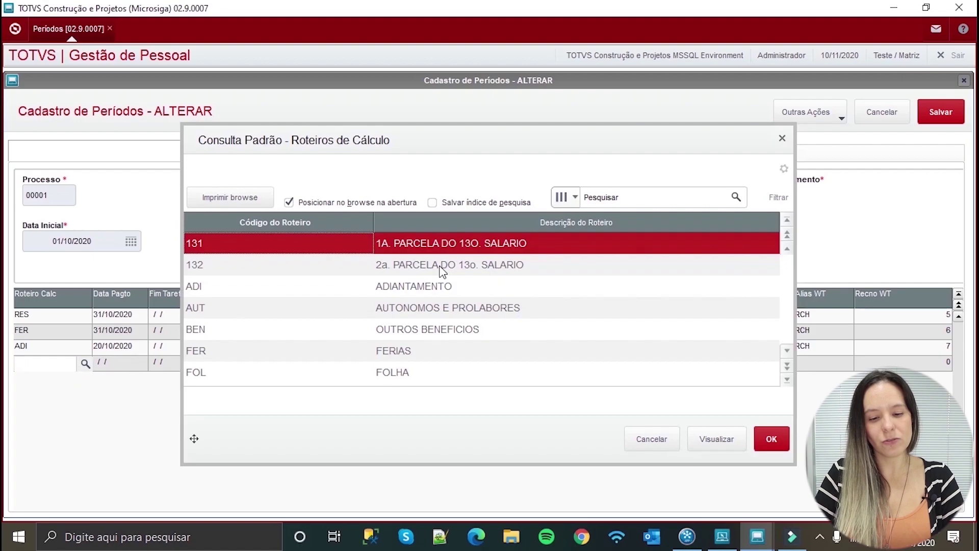
left_click(440, 267)
left_click(421, 374)
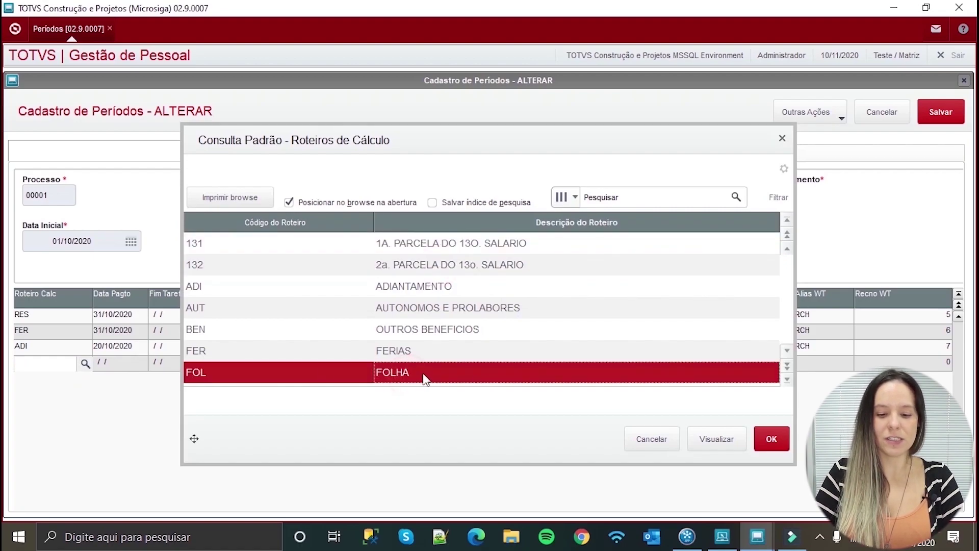
left_click(763, 436)
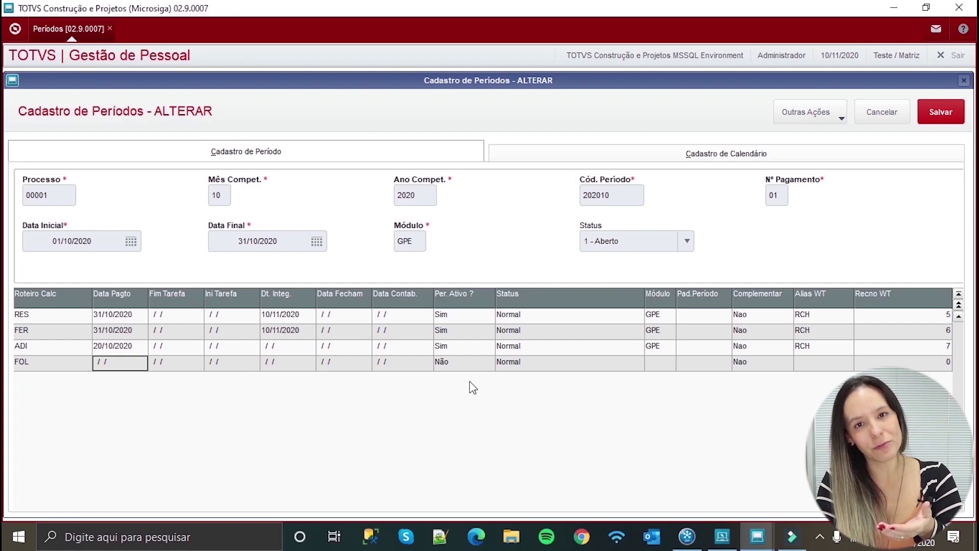
Set the FOL route's payment date to 30/10/2020
key("Return")
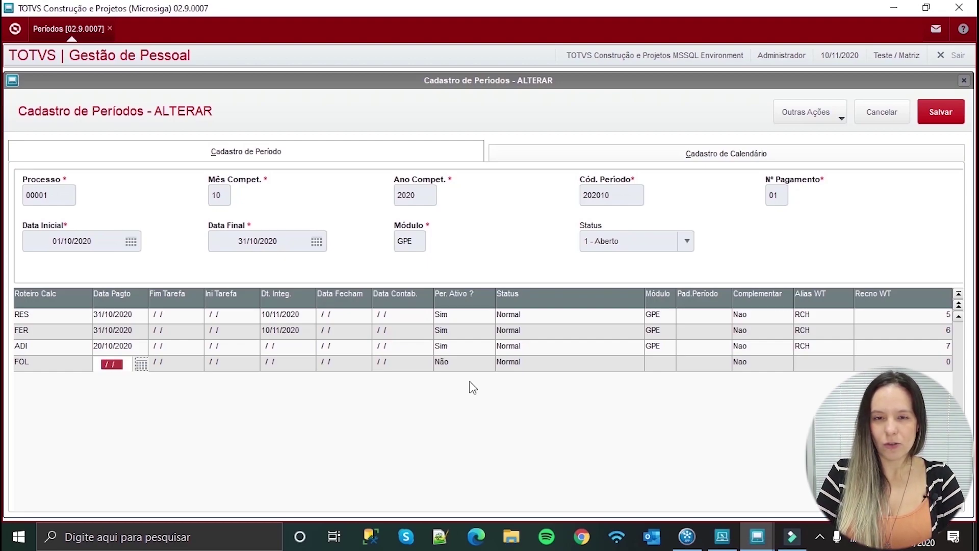
type("30102020")
key("Return")
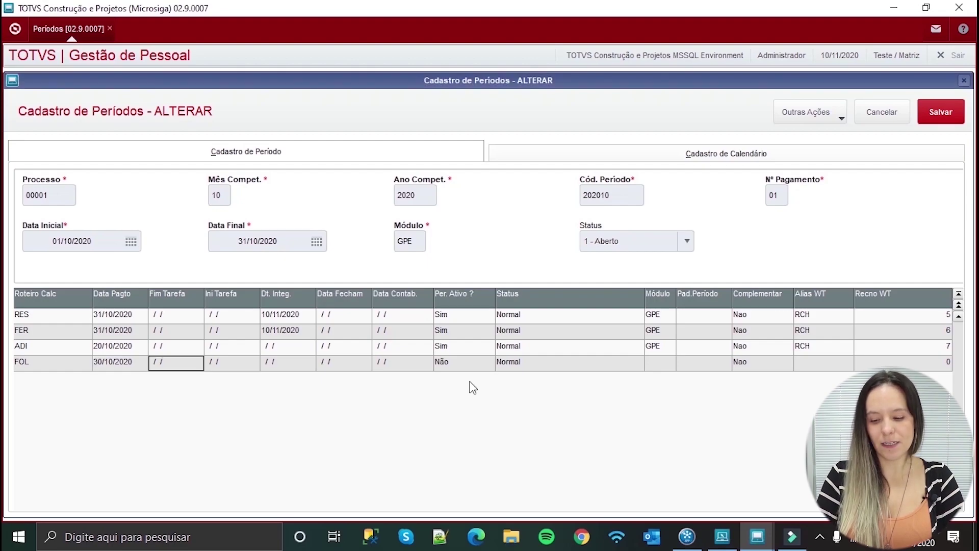
Mark the FOL route as an active period by setting Per. Ativo to Sim
key("Right")
key("Right")
key("Right")
key("Right")
key("Right")
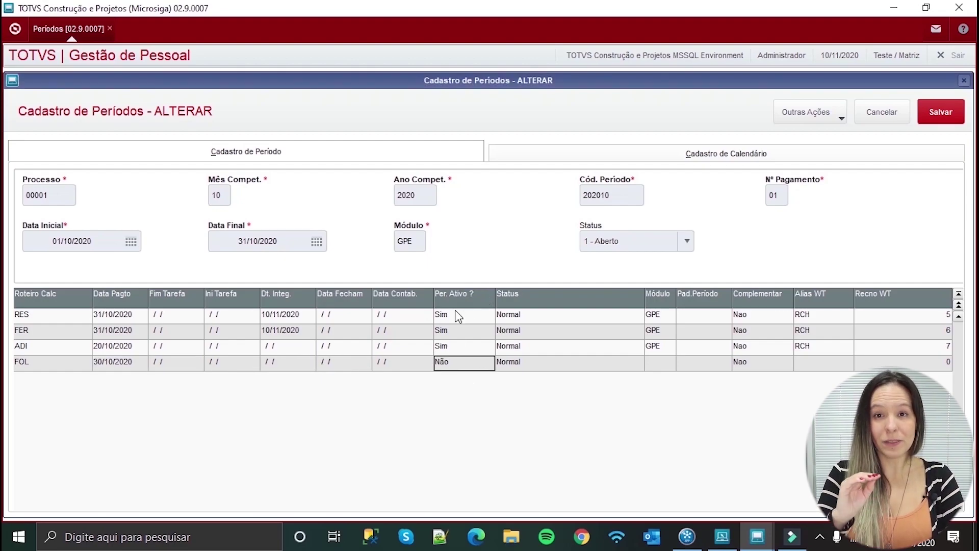
double_click(448, 369)
left_click(479, 366)
left_click(479, 378)
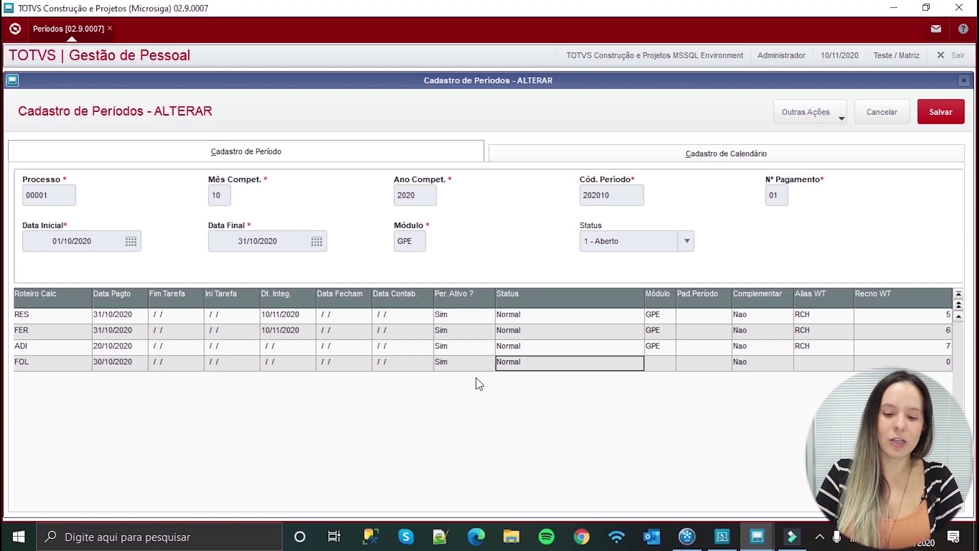
Save the changes to period 202010 and close the period calendar
key("Down")
key("Up")
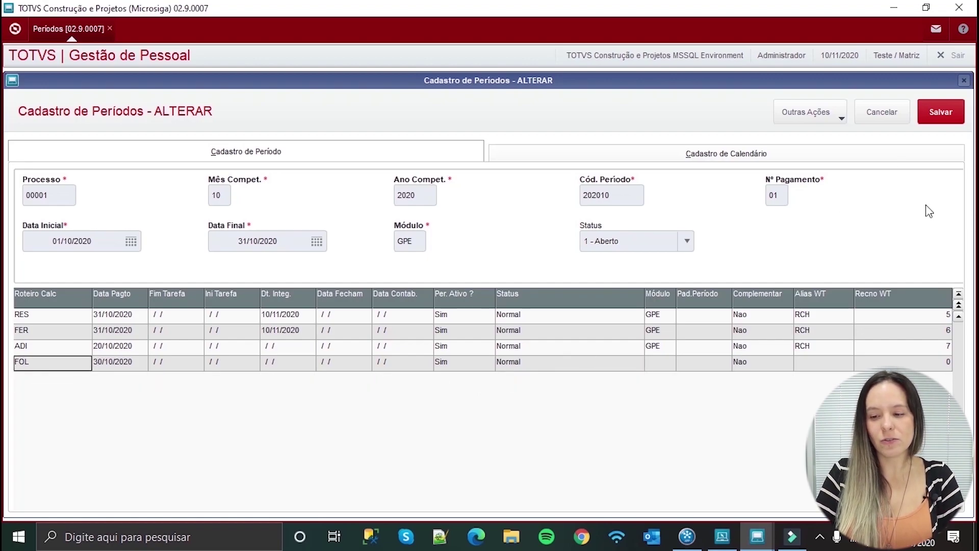
left_click(941, 111)
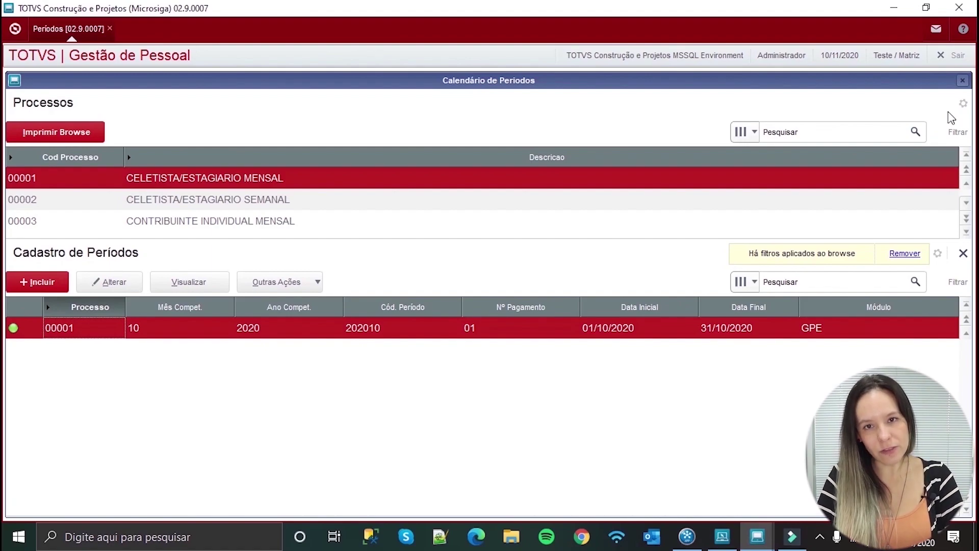
left_click(962, 80)
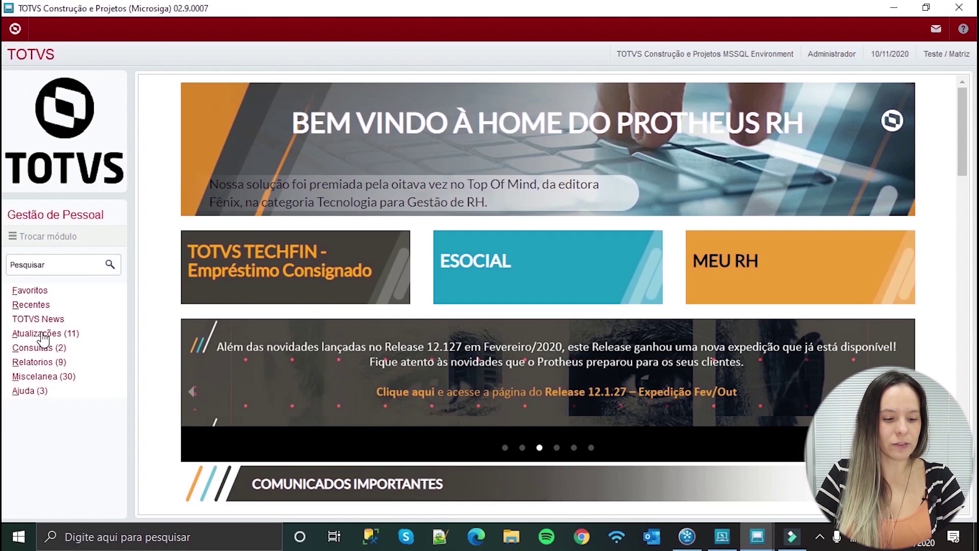
Open the Por Roteiros calculation under Miscelanea and set its parameters to process 00001 and route FOL
left_click(67, 377)
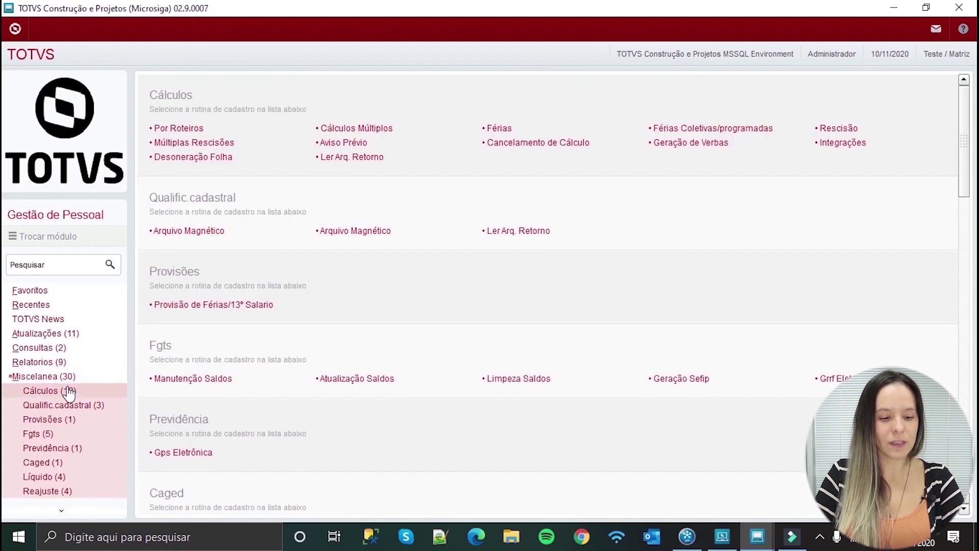
left_click(69, 392)
left_click(63, 292)
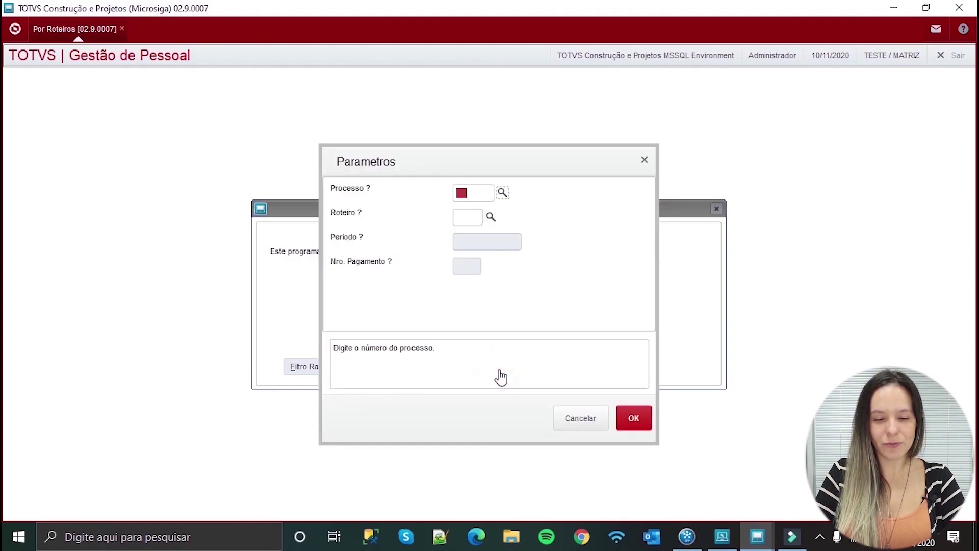
type("00001")
key("Return")
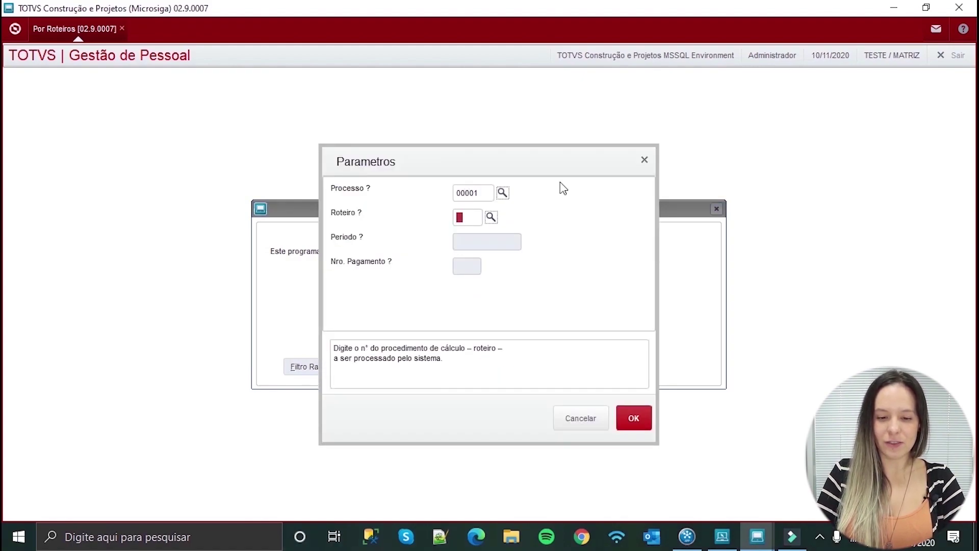
type("FOL")
key("Return")
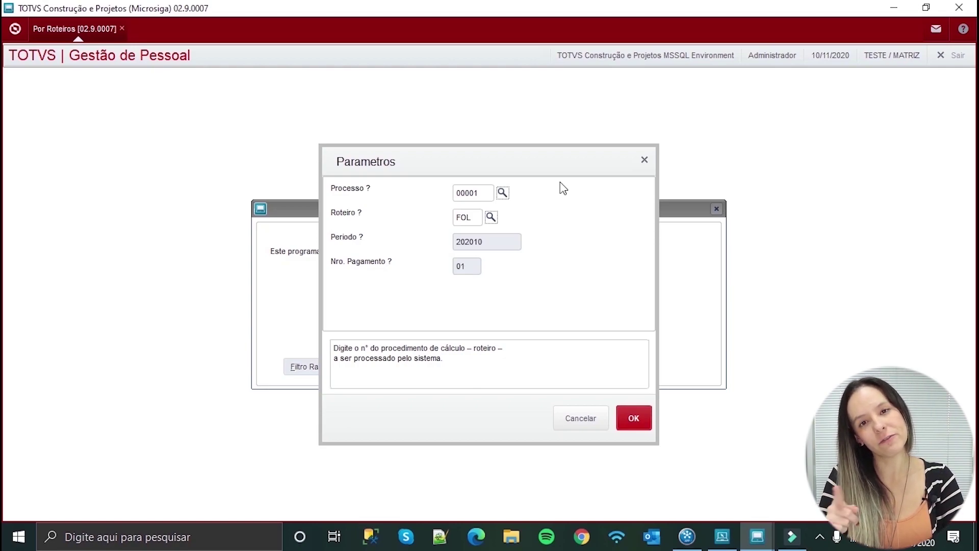
left_click(633, 421)
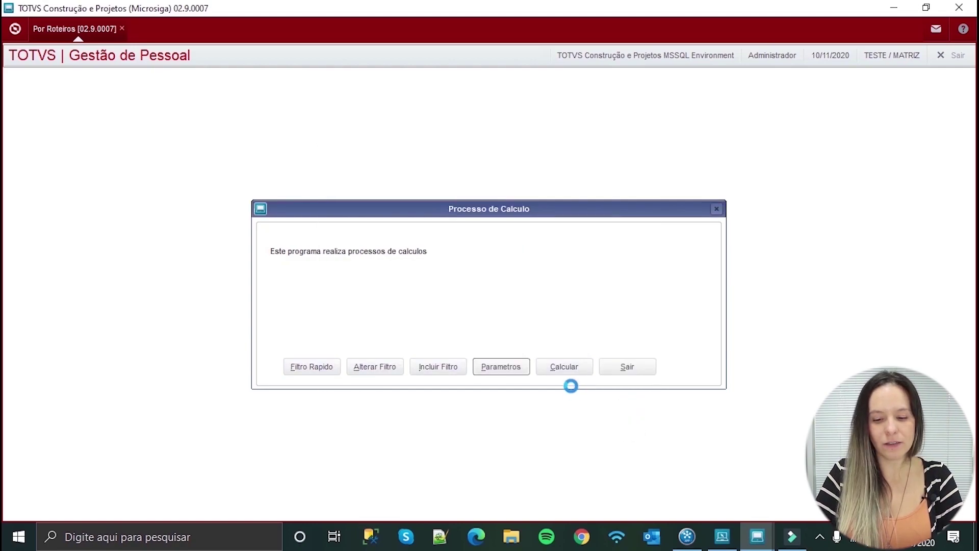
Try to run the FOL calculation with the confirmed parameters and generate its occurrence log to disk on the server
left_click(567, 375)
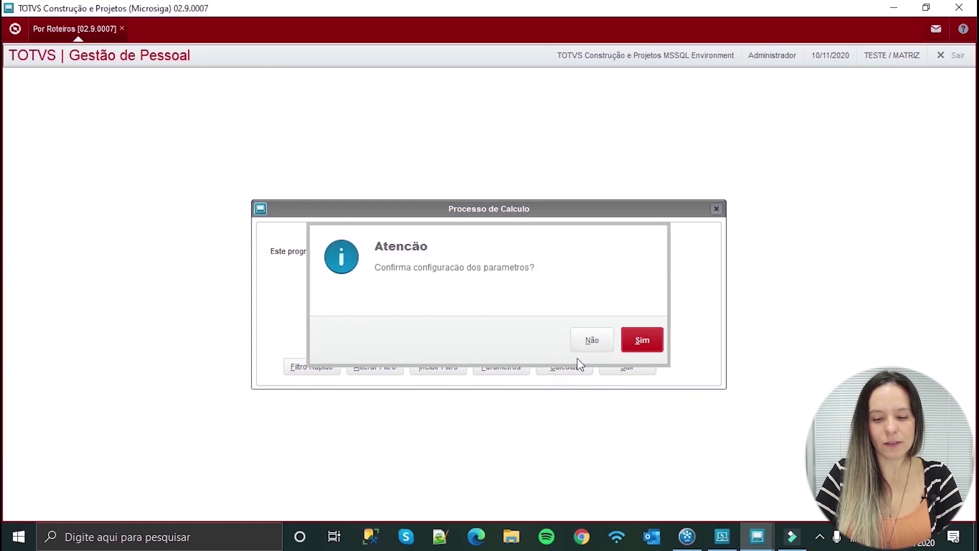
left_click(647, 343)
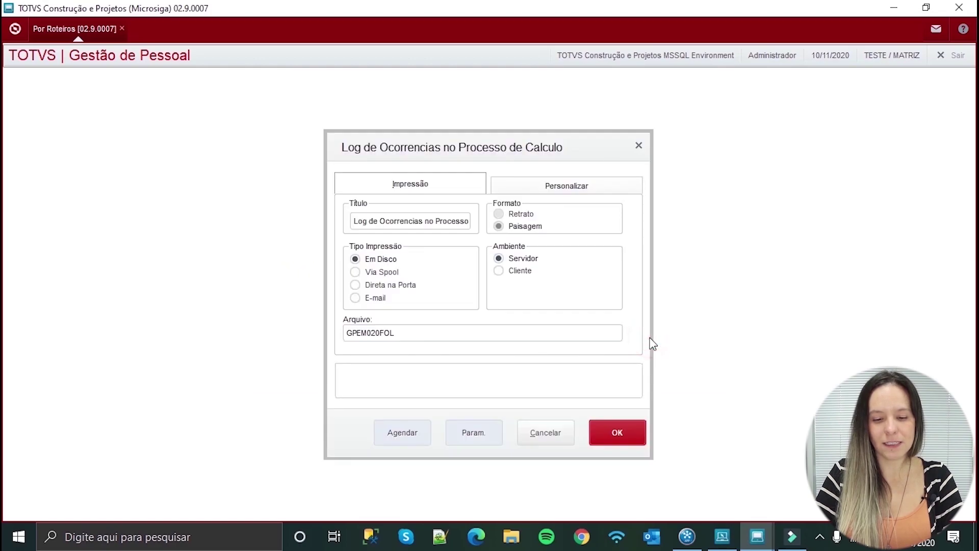
left_click(617, 431)
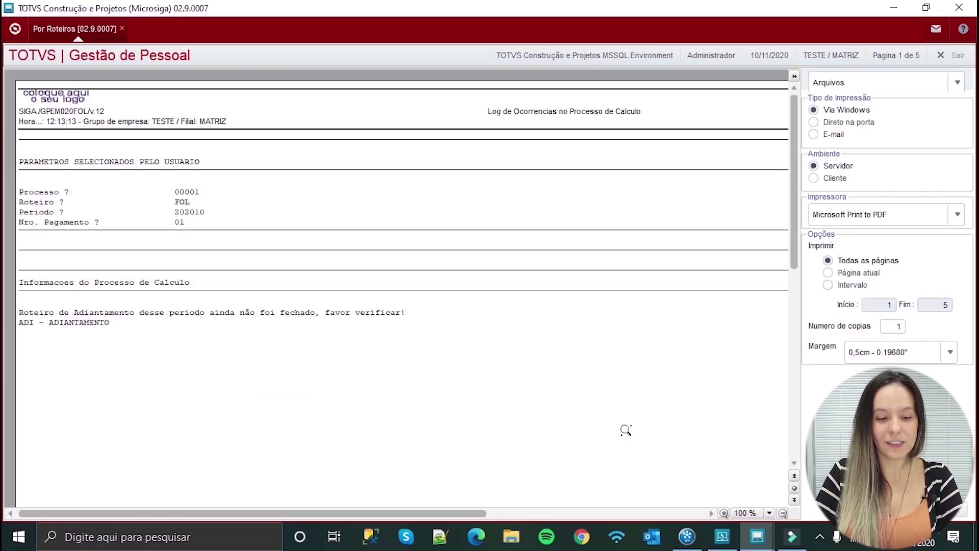
left_click(626, 430)
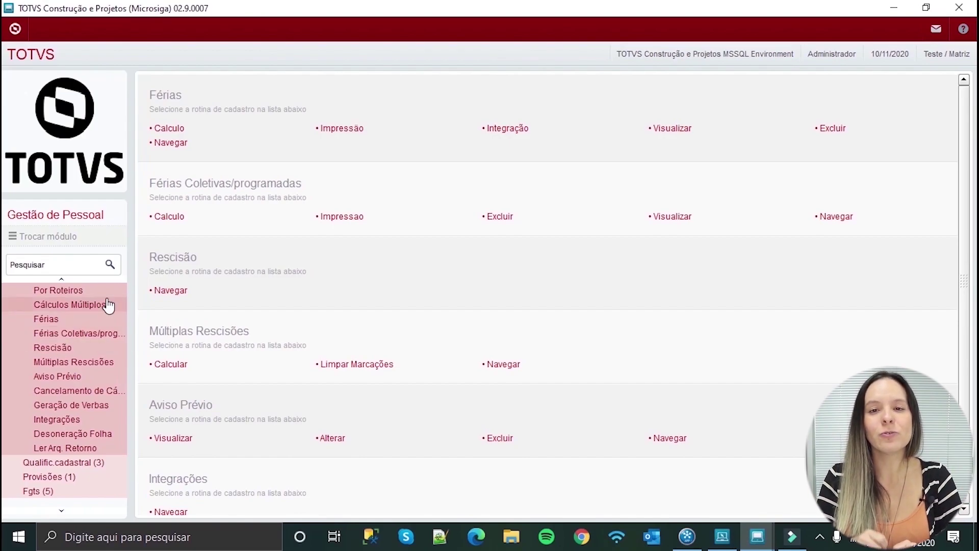
Open the period closing routine in the Fechamentos group of Miscelanea
scroll(63, 376, "down", 2)
scroll(64, 376, "up", 6)
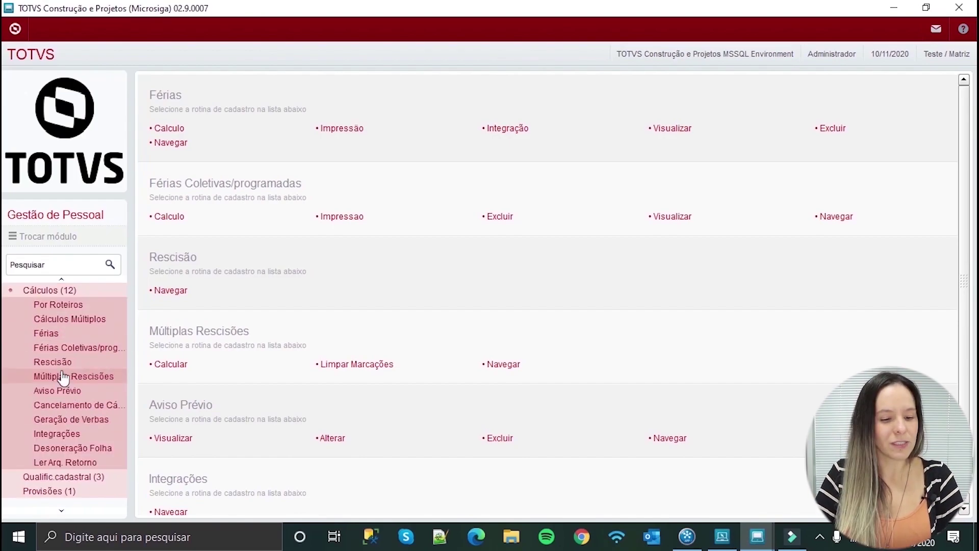
left_click(66, 361)
left_click(66, 363)
left_click(68, 376)
scroll(77, 393, "down", 3)
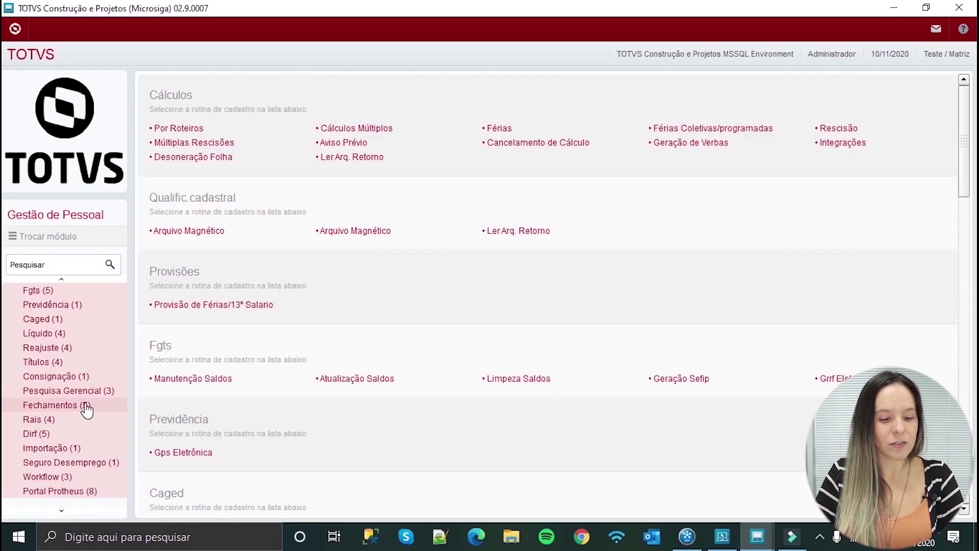
left_click(84, 405)
scroll(60, 371, "down", 2)
left_click(60, 364)
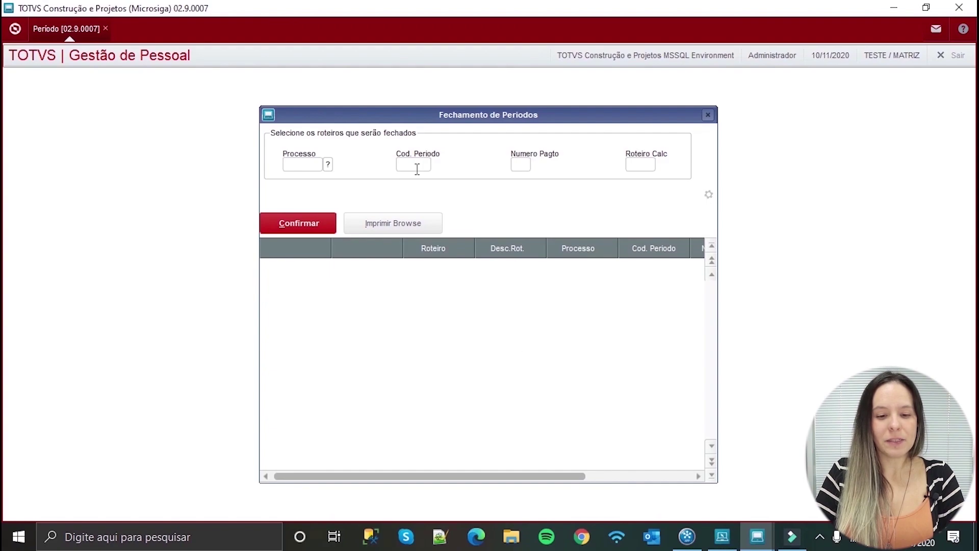
Try to close the ADI (ADIANTAMENTO) route of process 00001, then review the closing occurrence log and leave it
left_click(305, 165)
type("00001")
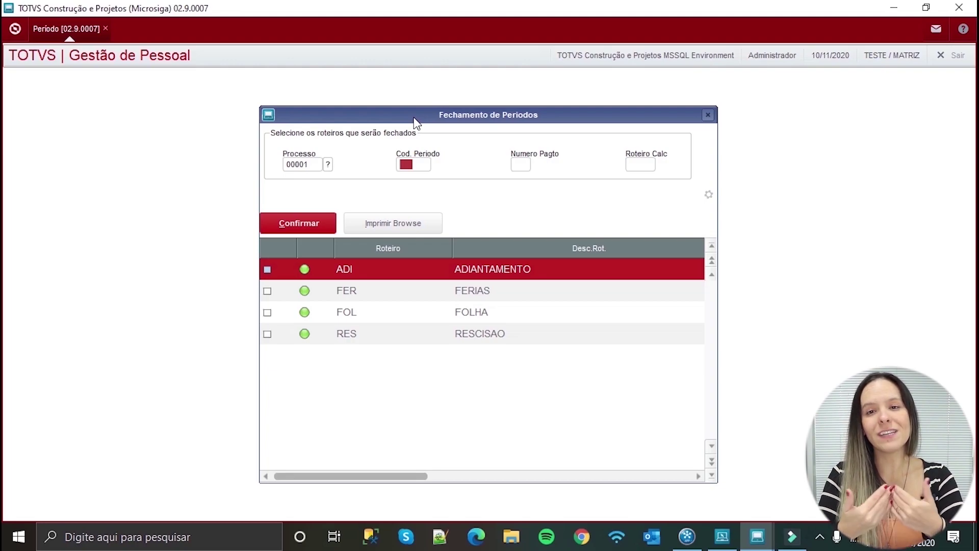
left_click(270, 272)
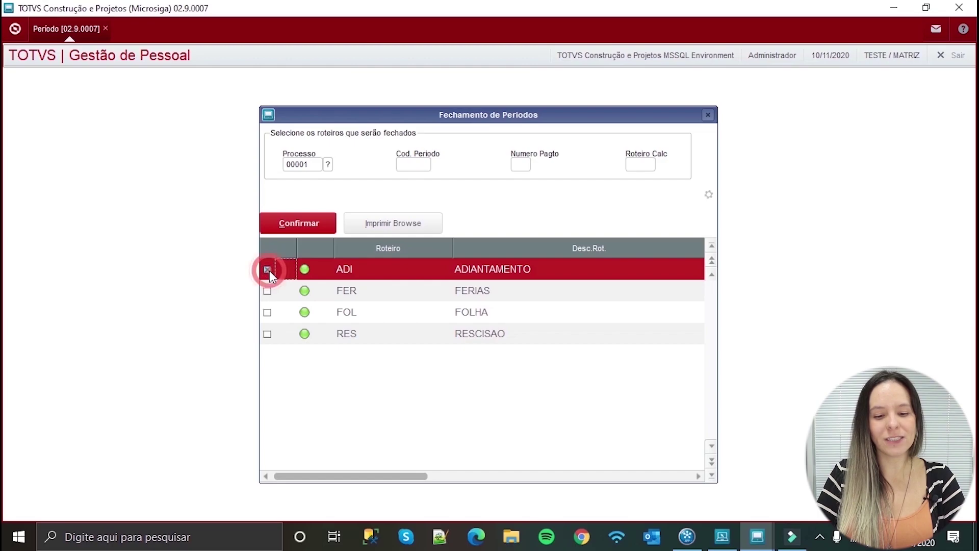
left_click(308, 228)
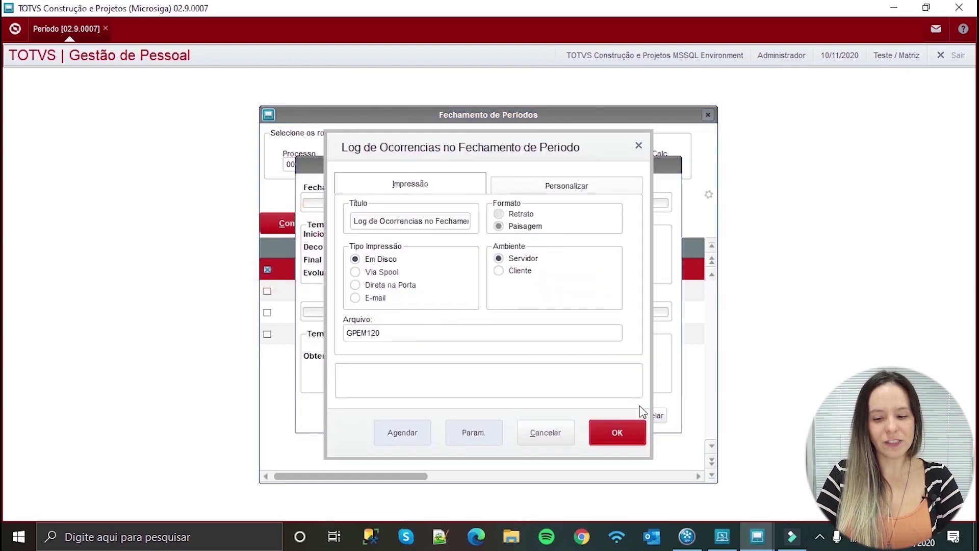
left_click(636, 426)
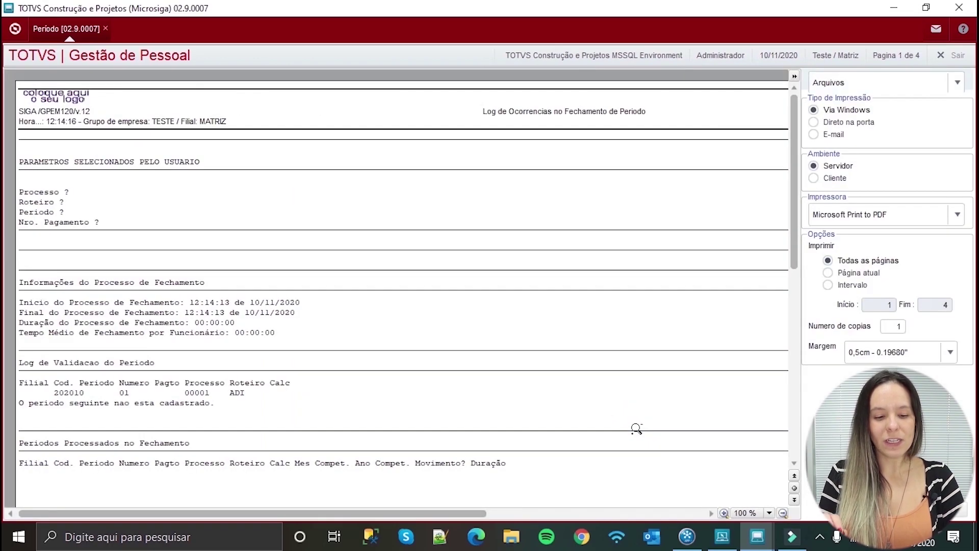
scroll(636, 428, "down", 4)
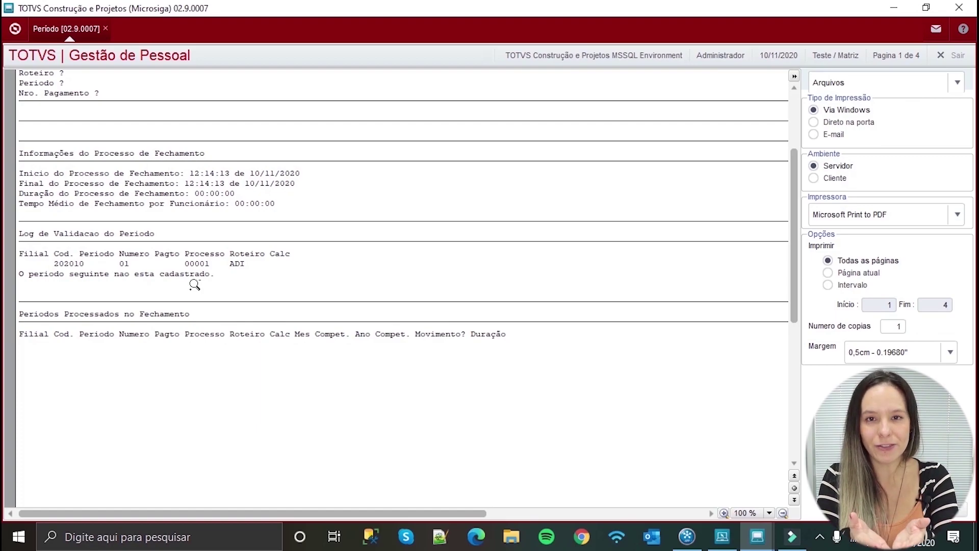
key("Escape")
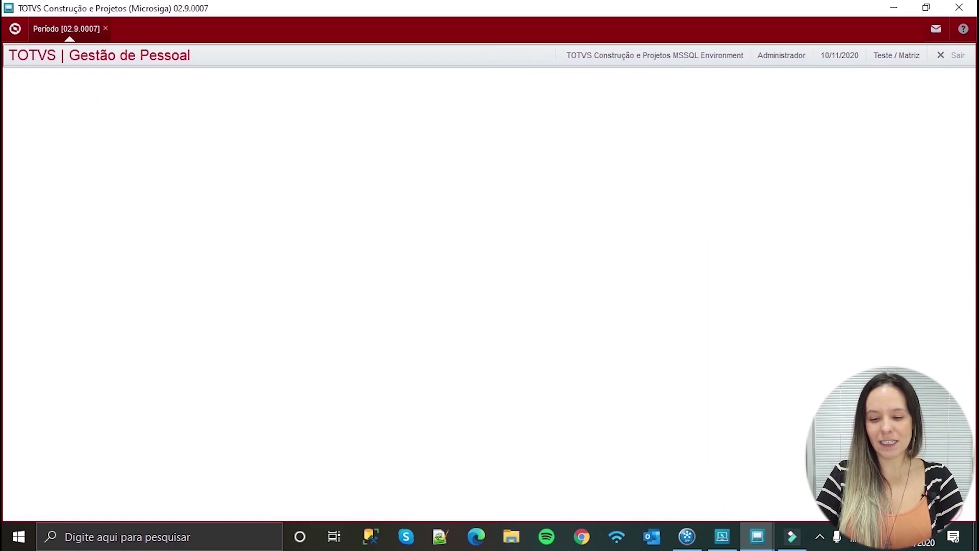
Open the Períodos routine of Definições Cálculo under Atualizações and select period 202010 of process 00001
scroll(77, 365, "up", 3)
scroll(75, 363, "up", 2)
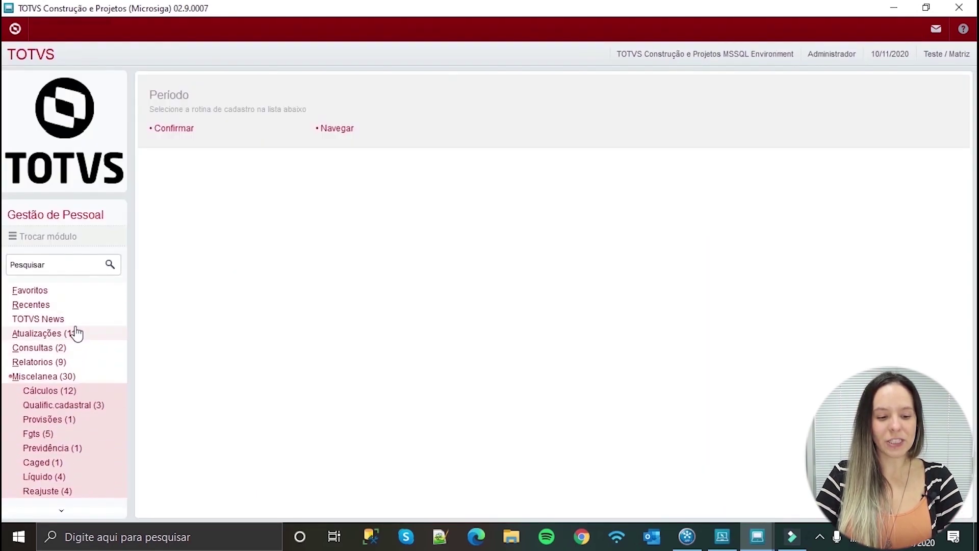
left_click(74, 334)
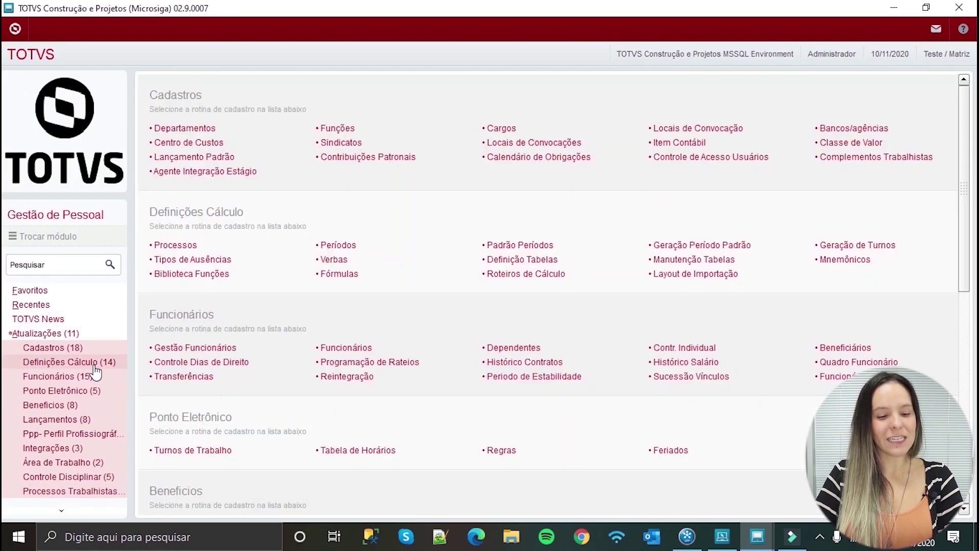
left_click(71, 361)
left_click(71, 393)
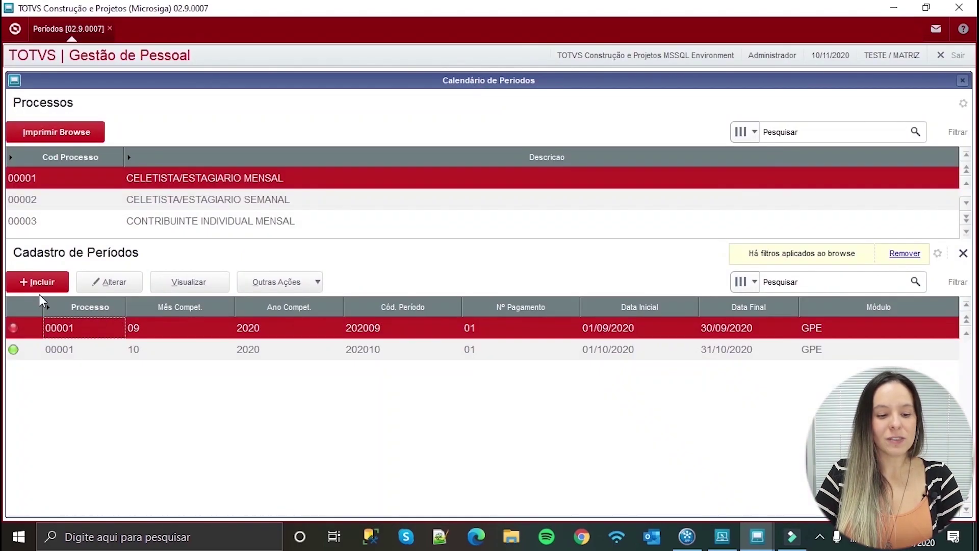
left_click(95, 354)
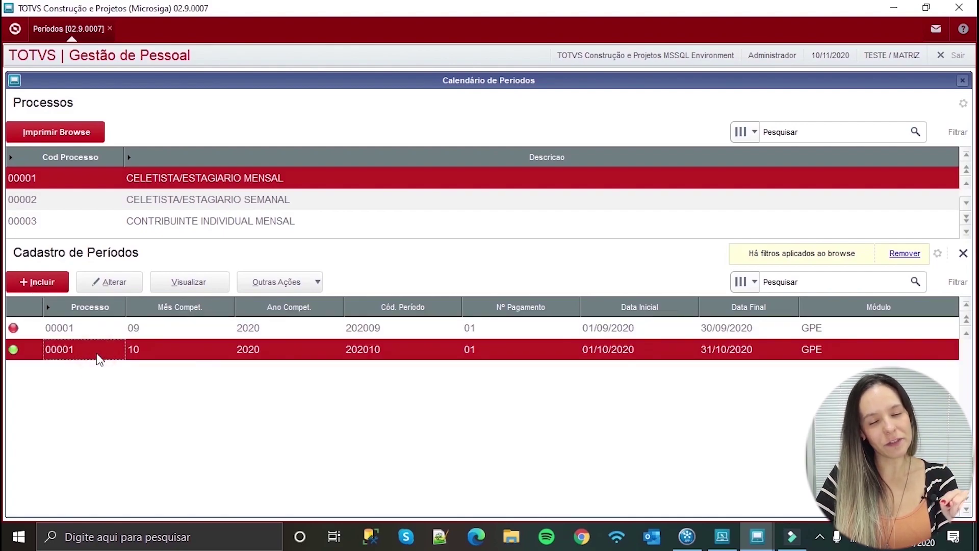
Start a new period for process 00001 with month 11, year 2020, start date 01/11/2020 and end date 30/11/2020
left_click(43, 279)
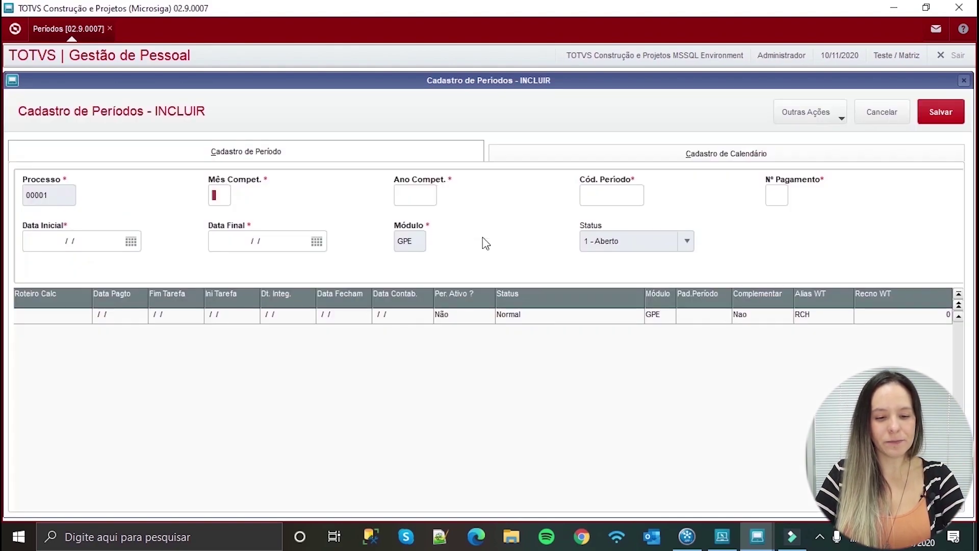
type("11")
type("2020")
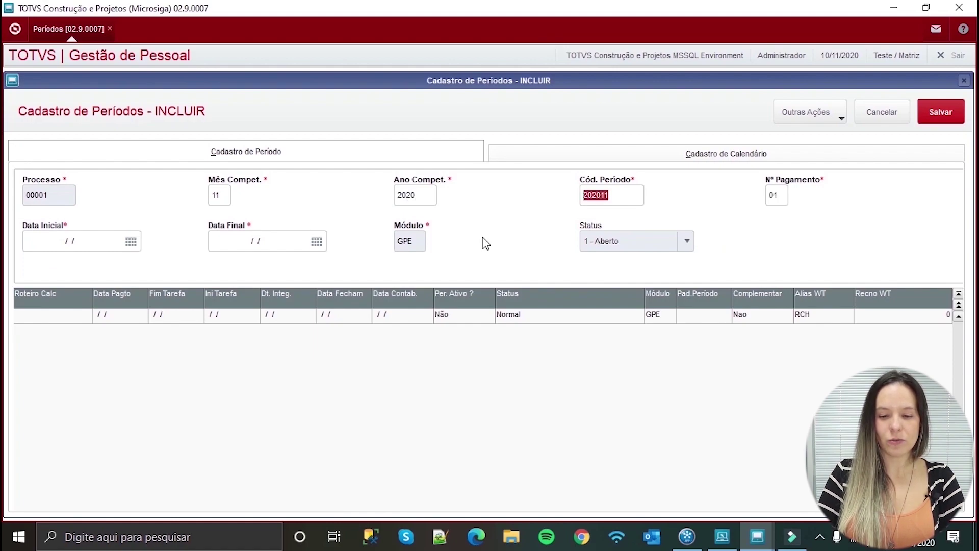
key("Tab")
key("Tab")
type("011120")
type("20")
type("30")
type("112020")
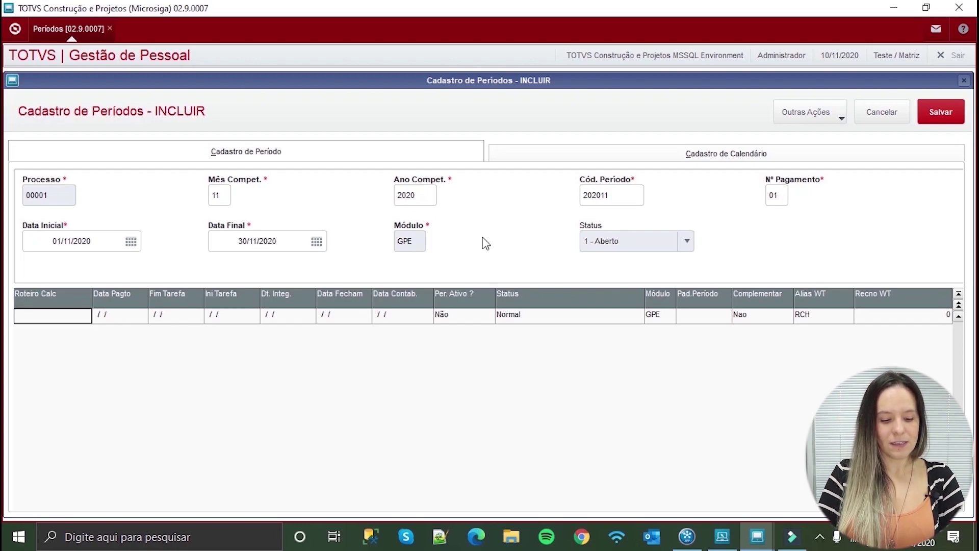
Add the ADI route with payment date 20/11/2020 to the new period, save it and leave the period calendar
type("ADI")
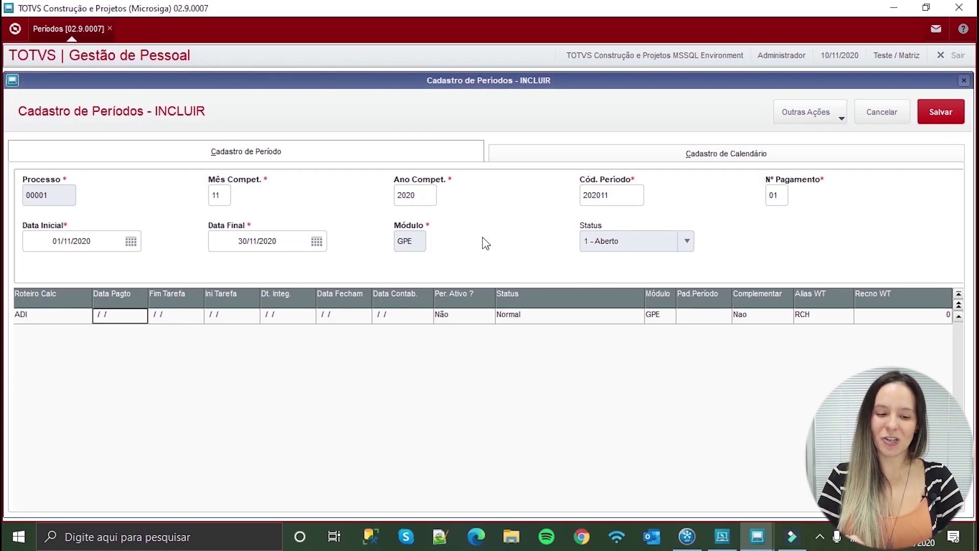
type("20112020")
key("Return")
key("Return")
key("Return")
key("Return")
key("Return")
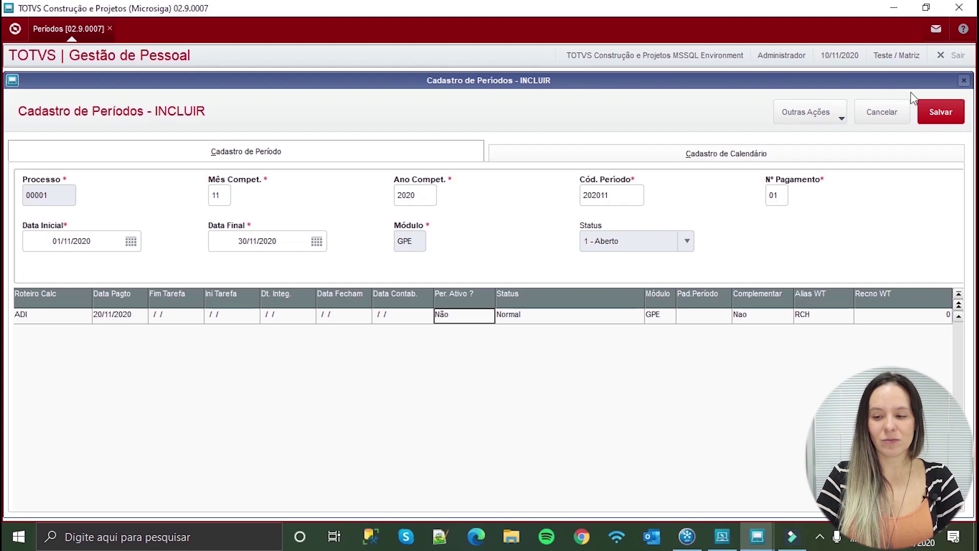
left_click(939, 111)
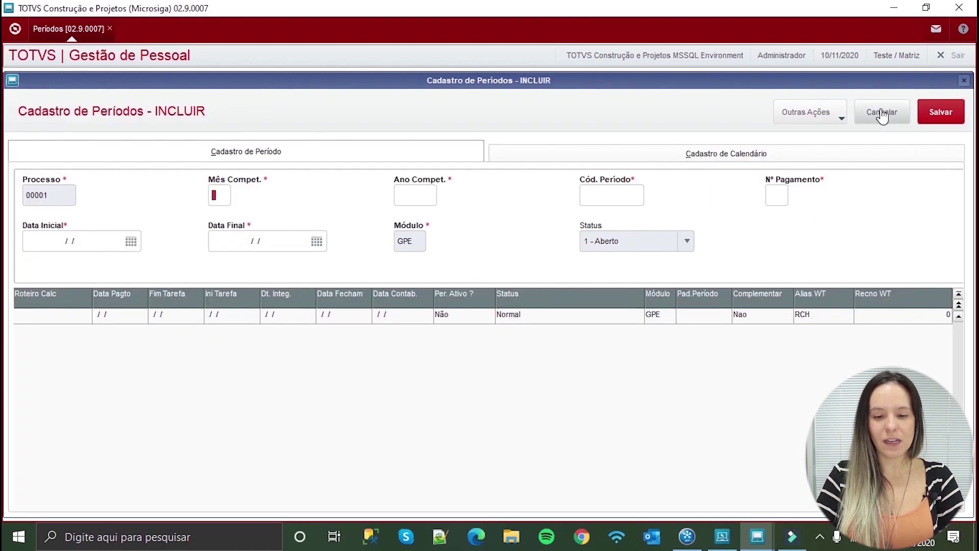
left_click(881, 113)
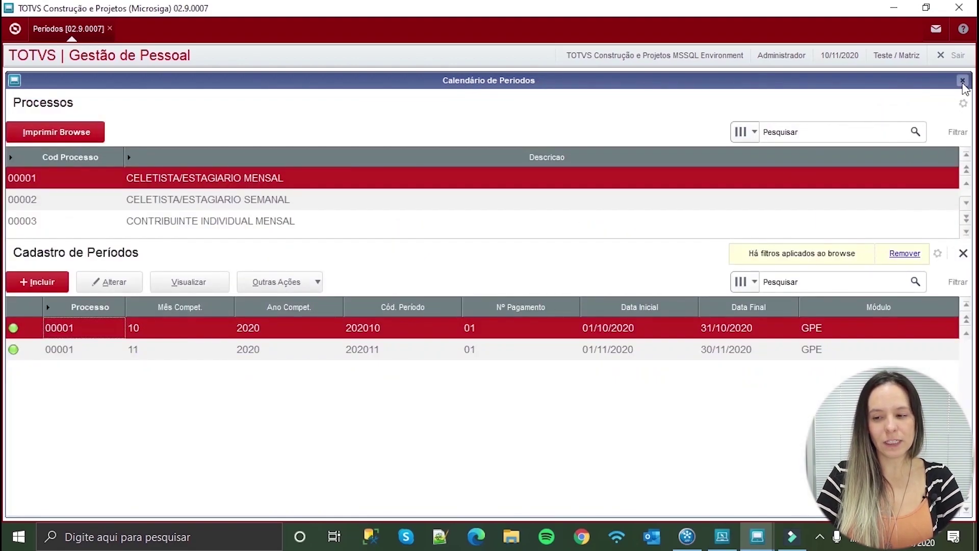
left_click(963, 81)
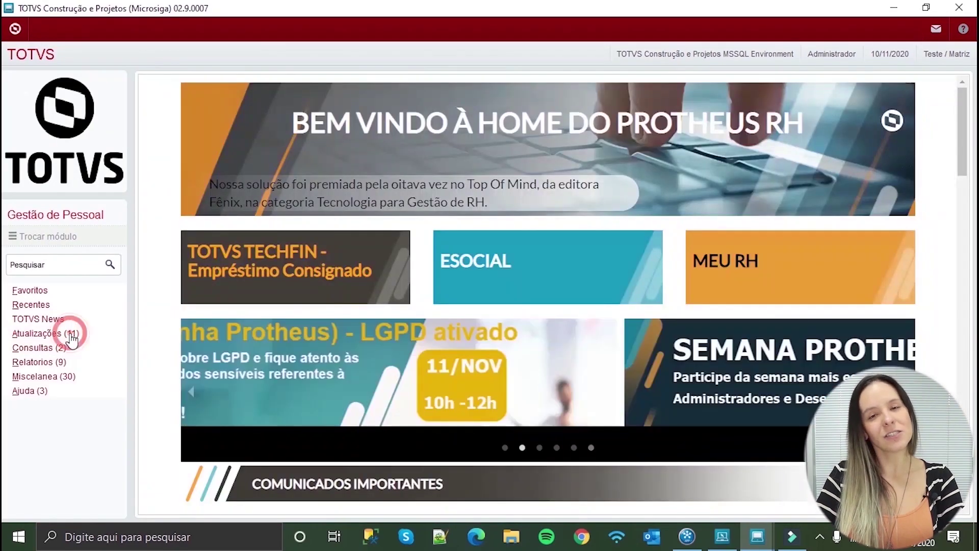
Open the Período routine in the Fechamentos group of Miscelanea
left_click(68, 378)
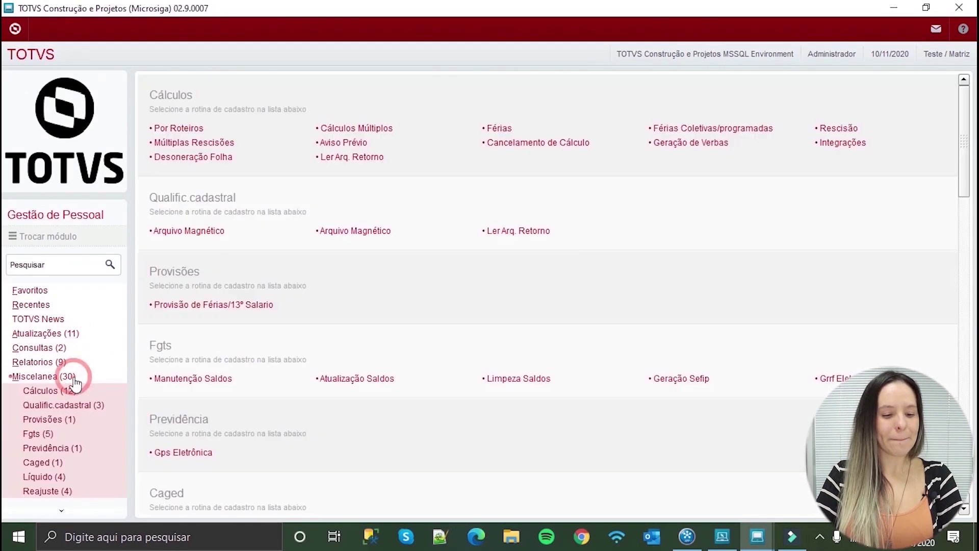
scroll(89, 424, "down", 2)
scroll(90, 429, "down", 4)
left_click(77, 379)
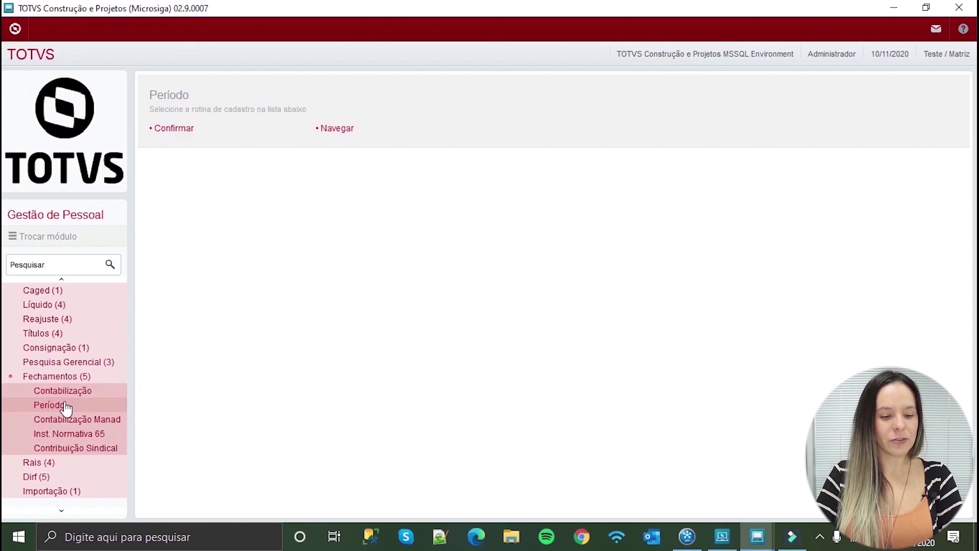
left_click(64, 400)
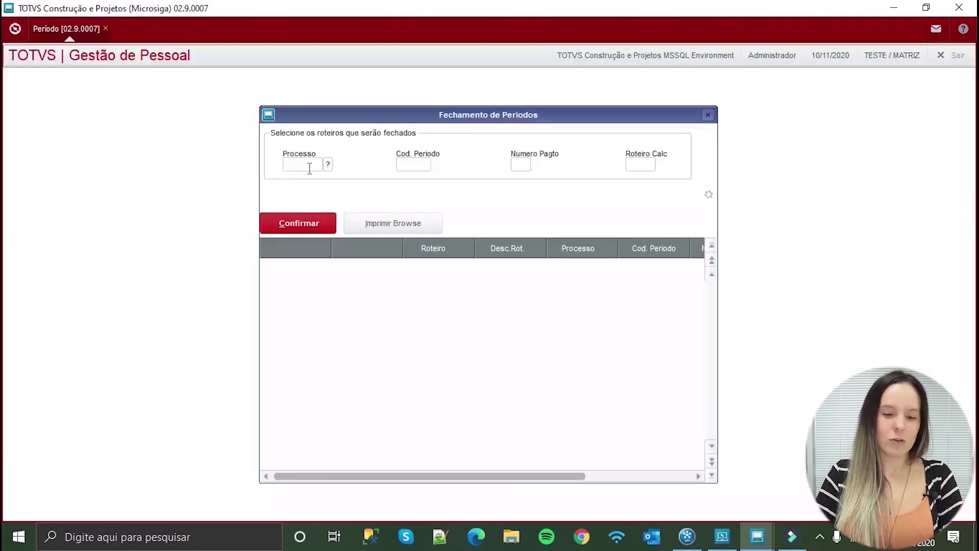
List the routes of process 00001, mark only ADI (ADIANTAMENTO) and run its closing
left_click(306, 166)
type("00001")
left_click(269, 270)
left_click(269, 271)
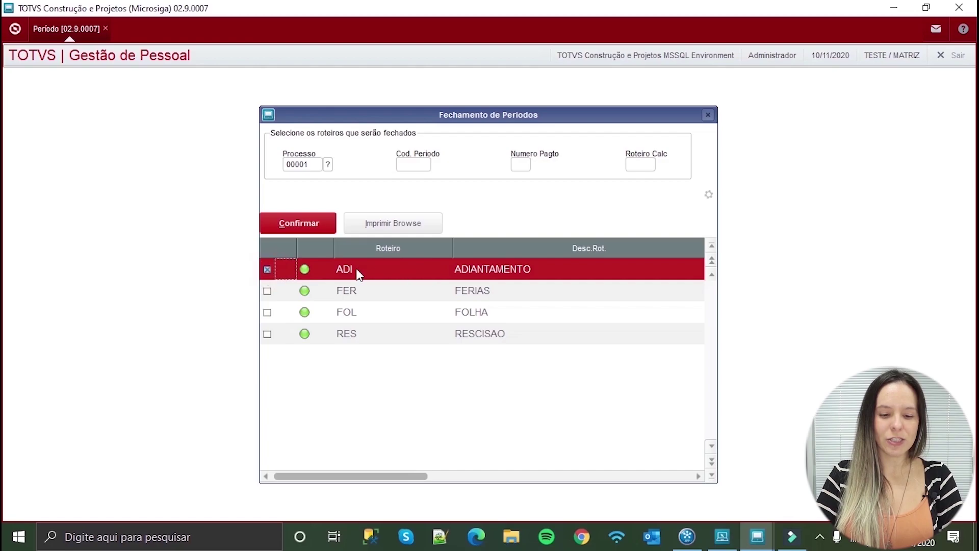
left_click(296, 223)
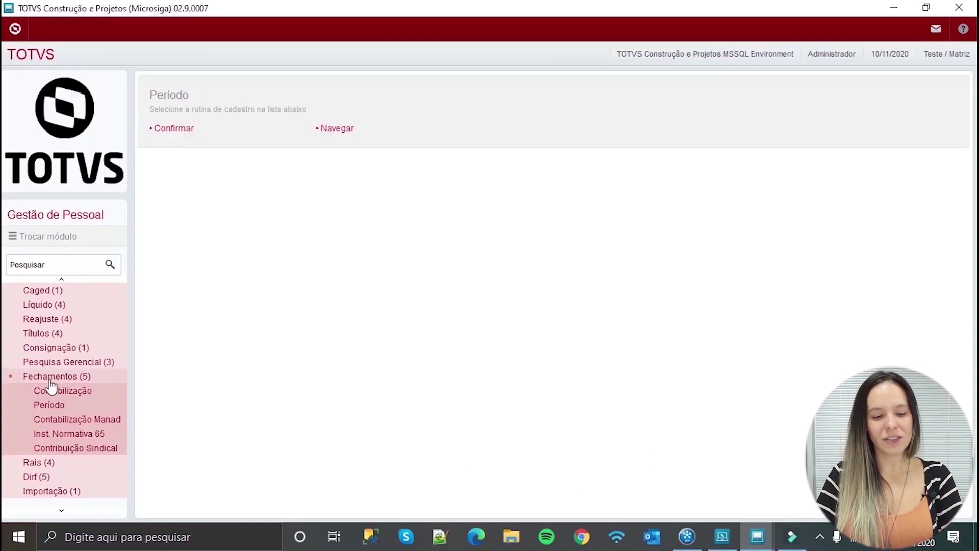
View period 202011 in the Períodos routine to check whether its ADI route is active, and leave the calendar
scroll(51, 386, "up", 4)
left_click(51, 333)
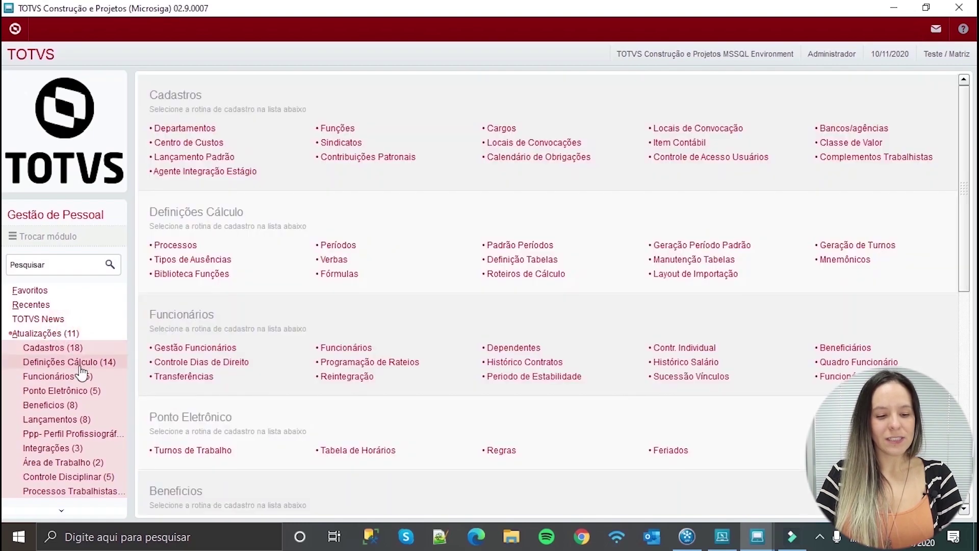
left_click(80, 363)
left_click(59, 391)
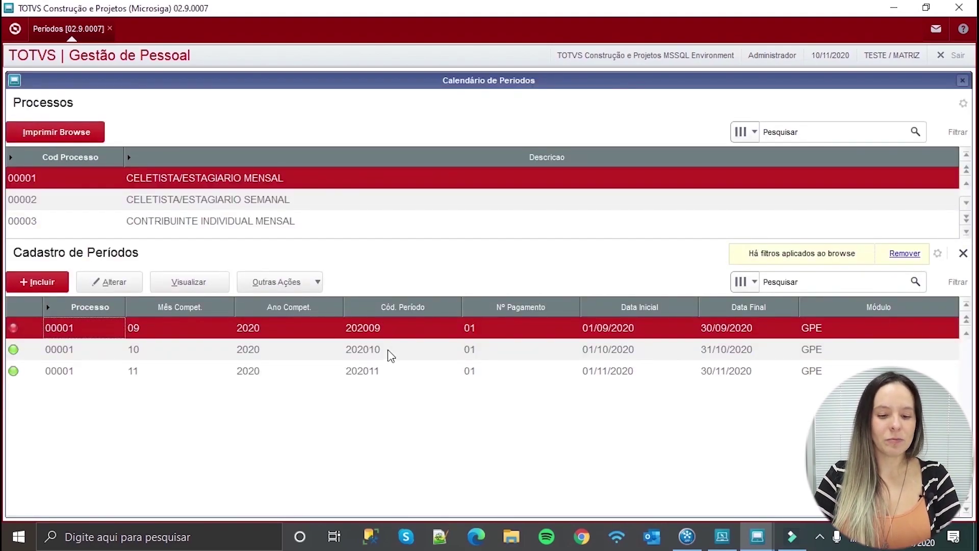
left_click(329, 376)
left_click(188, 283)
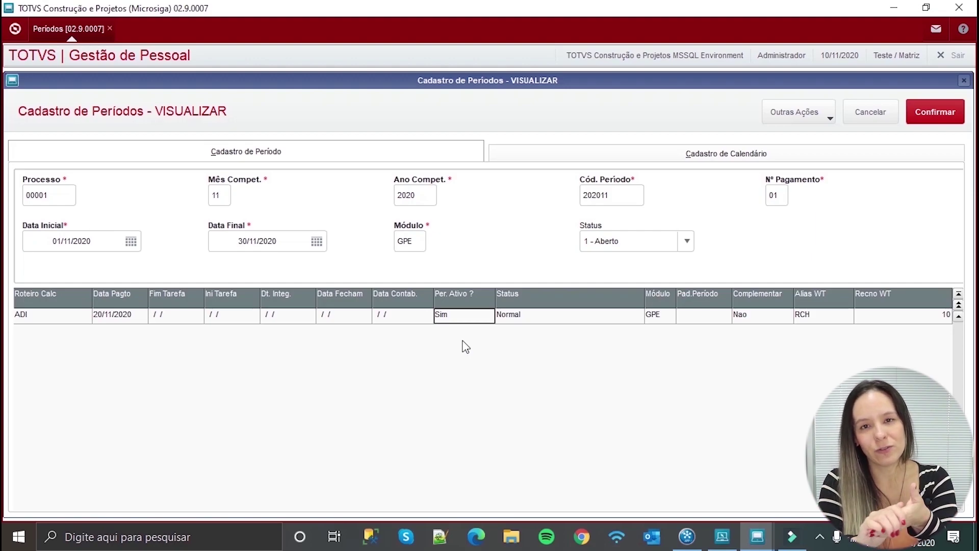
left_click(868, 113)
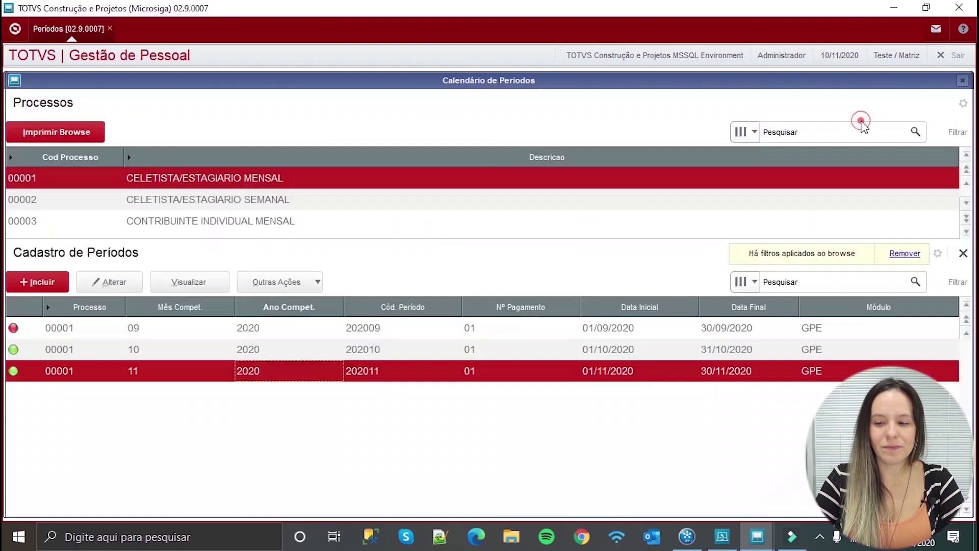
left_click(963, 81)
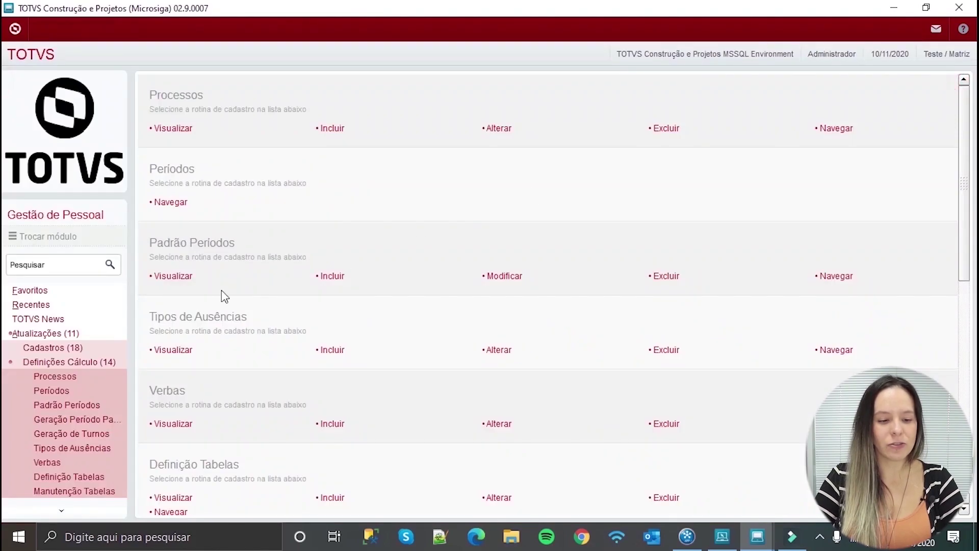
Open the Integrações routine in the Cálculos group of Miscelanea and filter its routes by process 00001
left_click(78, 338)
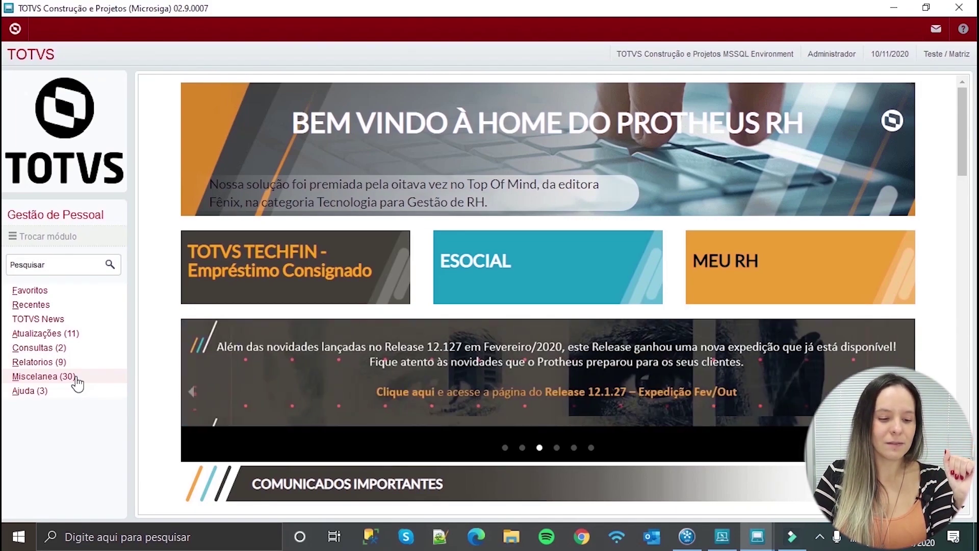
left_click(76, 377)
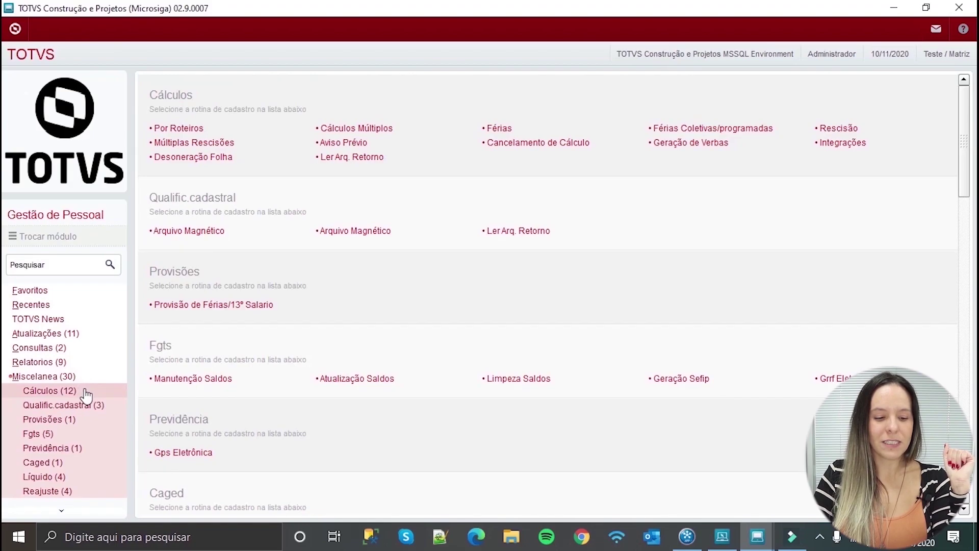
left_click(82, 390)
scroll(101, 398, "down", 2)
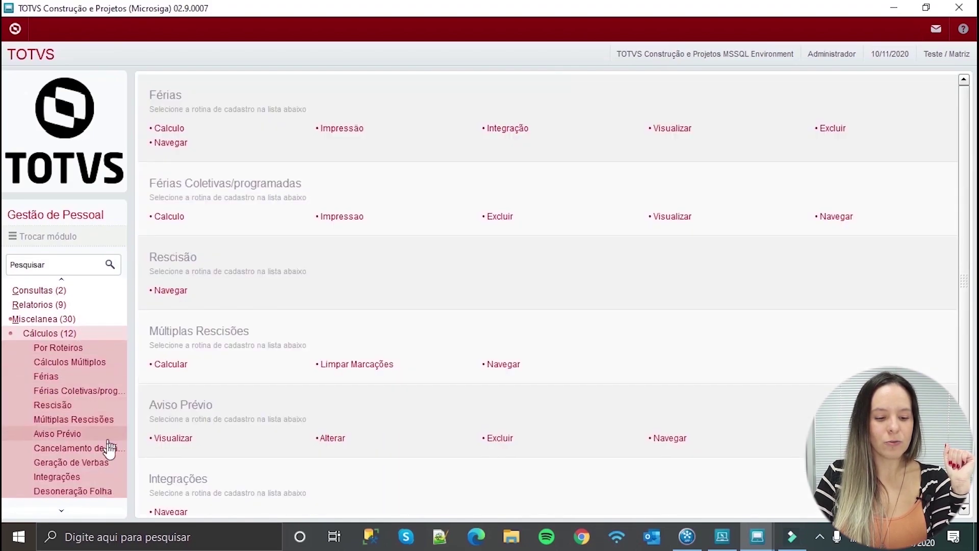
left_click(59, 480)
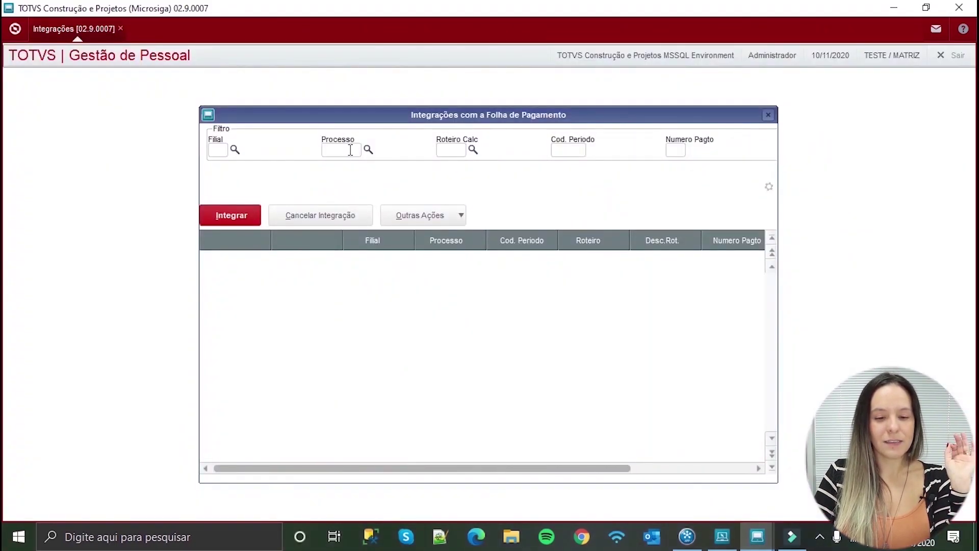
left_click(350, 149)
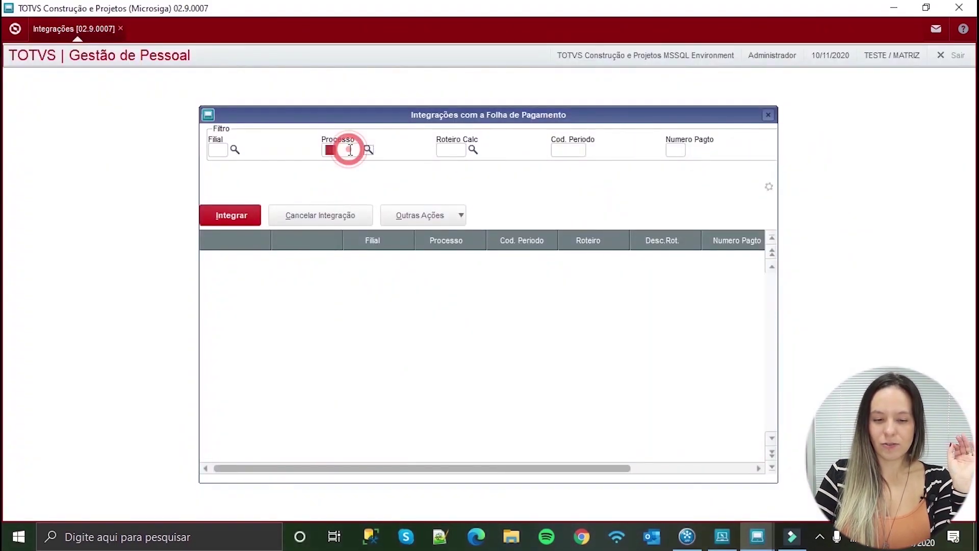
type("00001")
key("Tab")
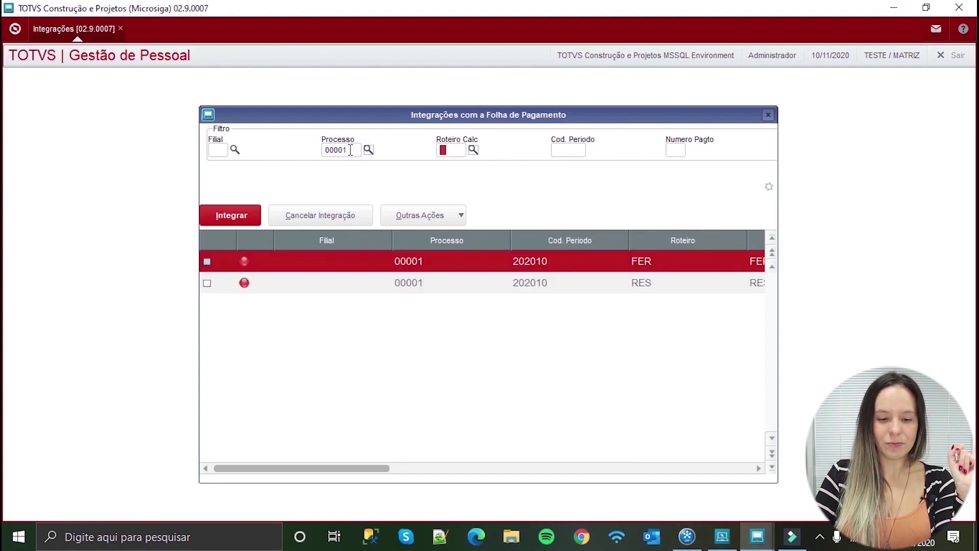
Mark the FER and RES routes of period 202010 and cancel their integration with the payroll
left_click(297, 285)
left_click(310, 265)
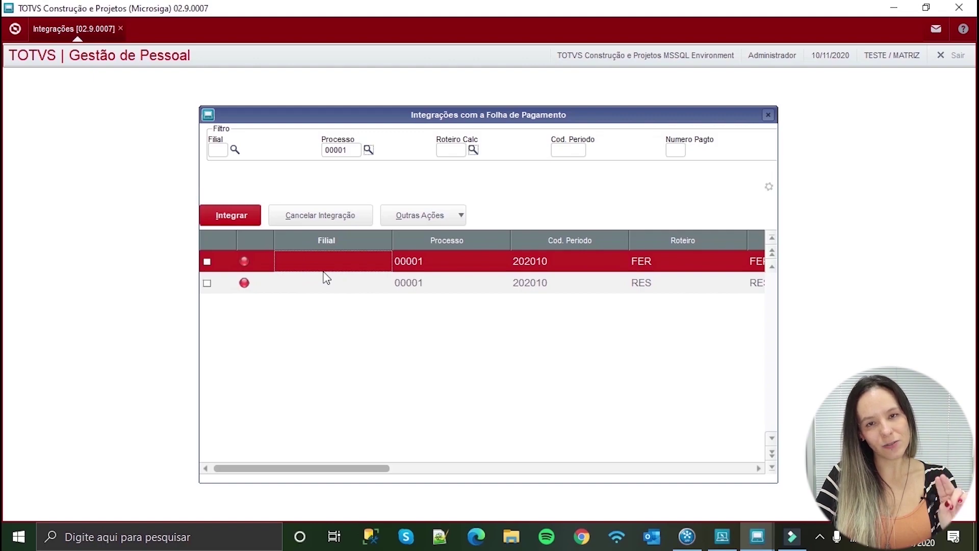
left_click(222, 240)
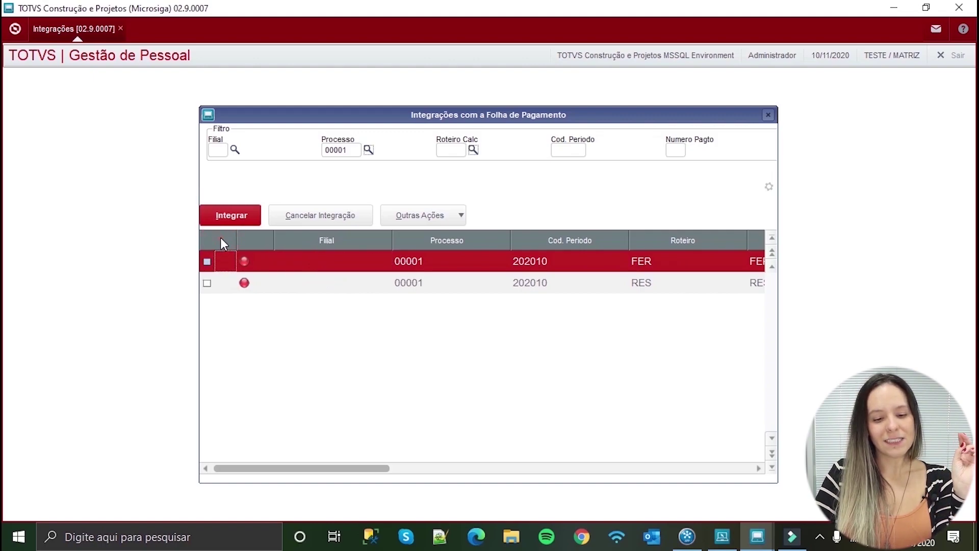
left_click(207, 262)
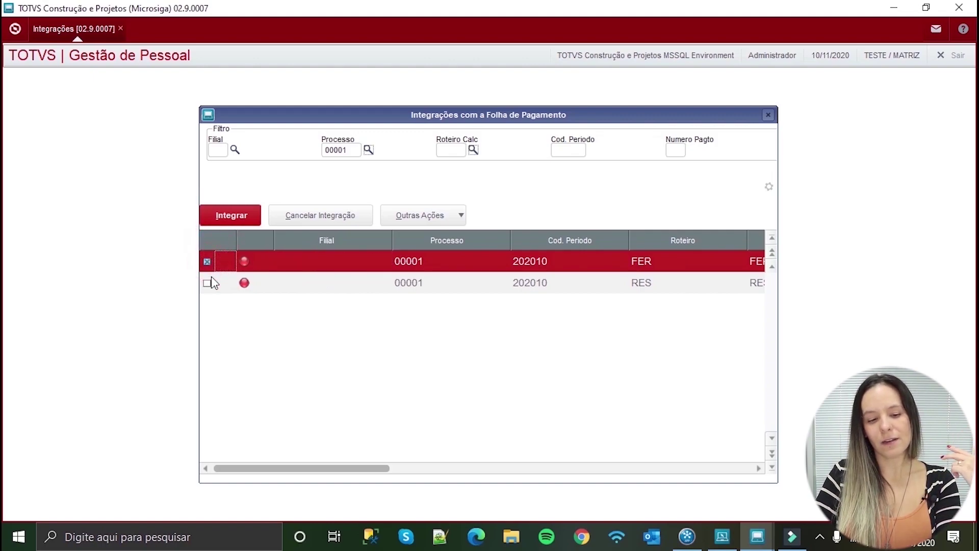
left_click(207, 283)
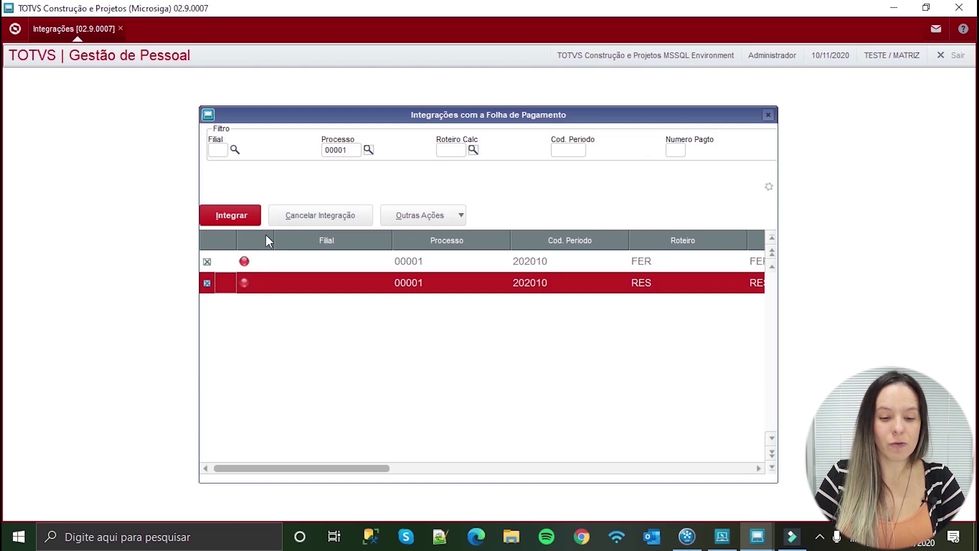
left_click(311, 215)
left_click(675, 386)
left_click(345, 288)
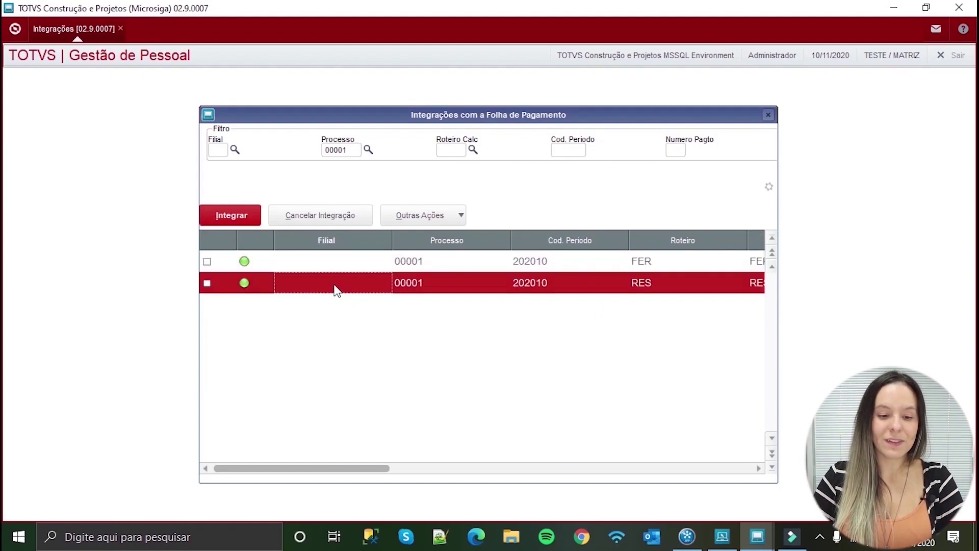
Mark the FER and RES routes of period 202010 again and integrate them with the payroll
left_click(206, 261)
left_click(207, 282)
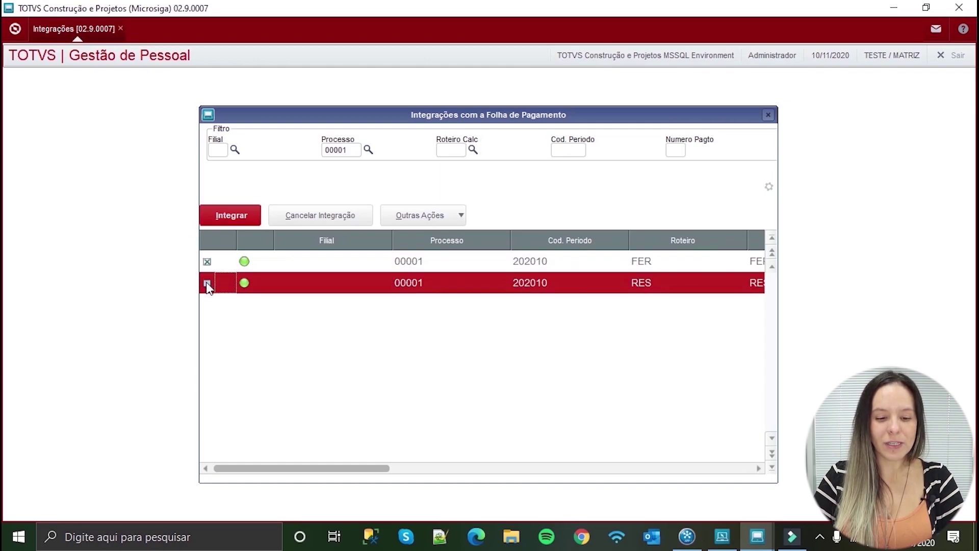
left_click(303, 222)
left_click(692, 375)
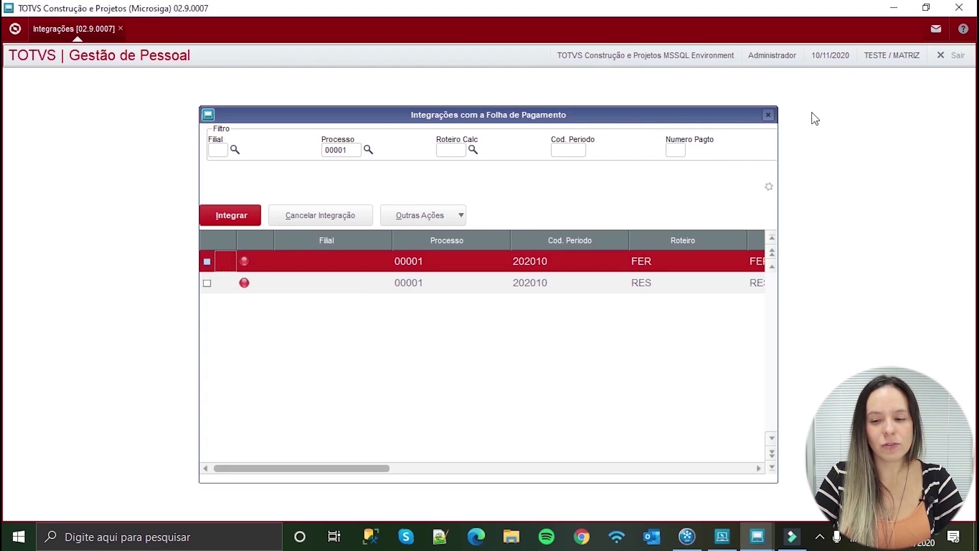
Leave Integrações, open the Por Roteiros calculation and set its parameters to process 00001 and route FOL
left_click(768, 114)
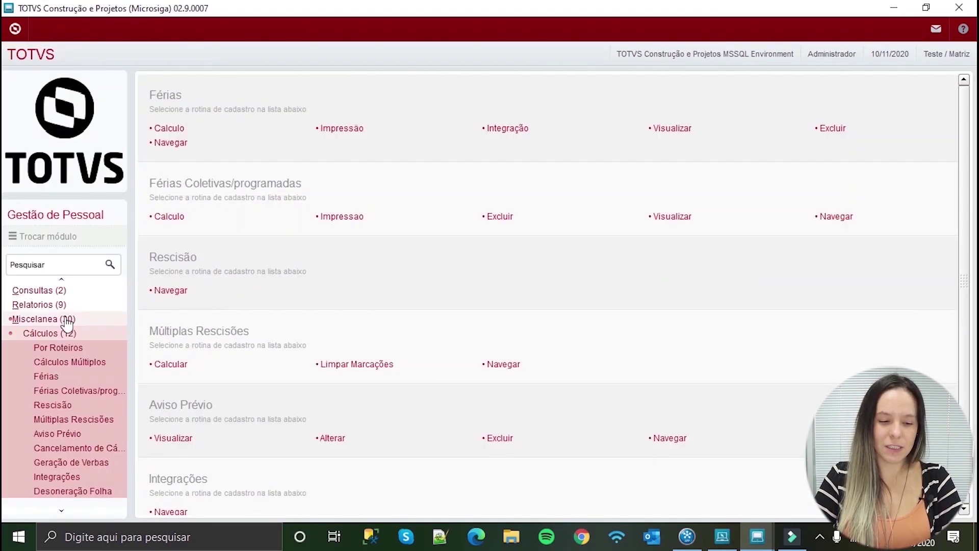
left_click(75, 347)
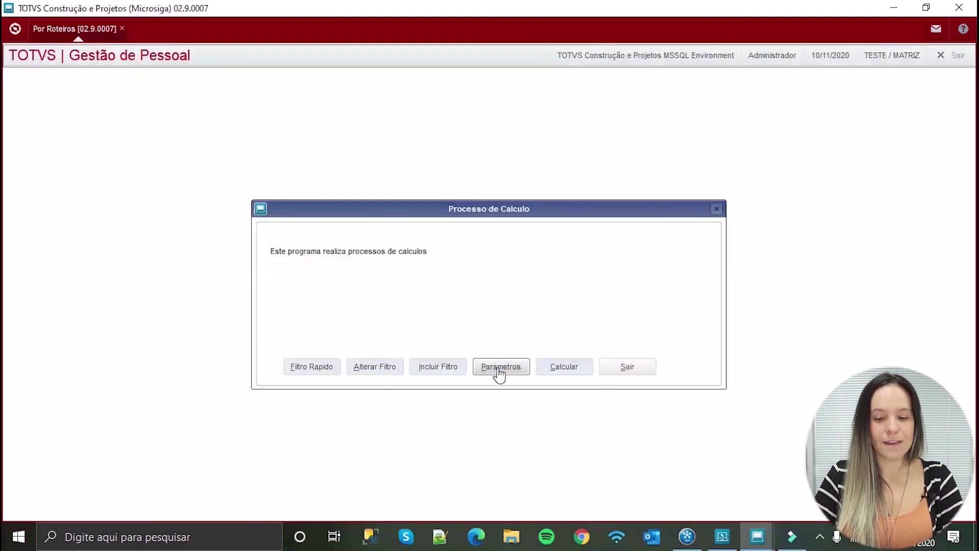
left_click(499, 375)
type("0")
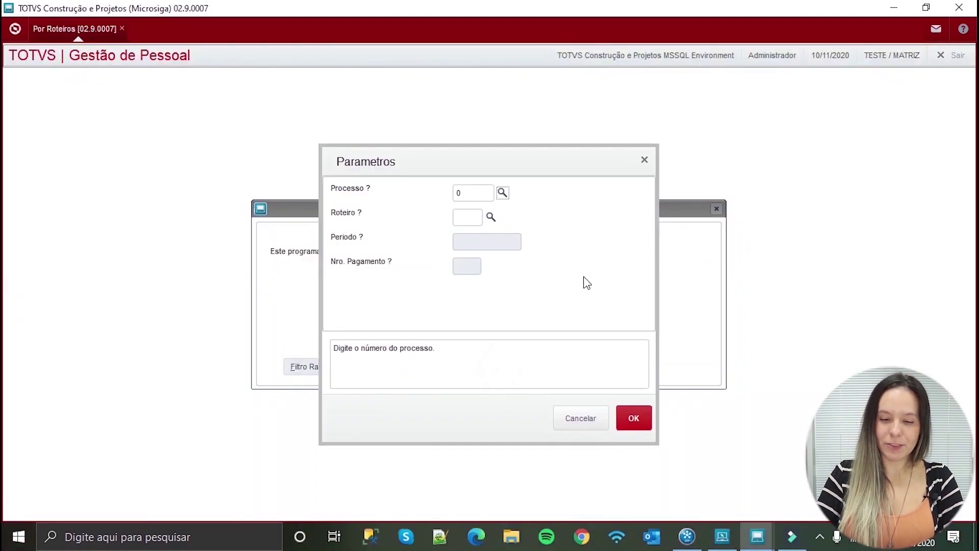
type("0001")
key("Tab")
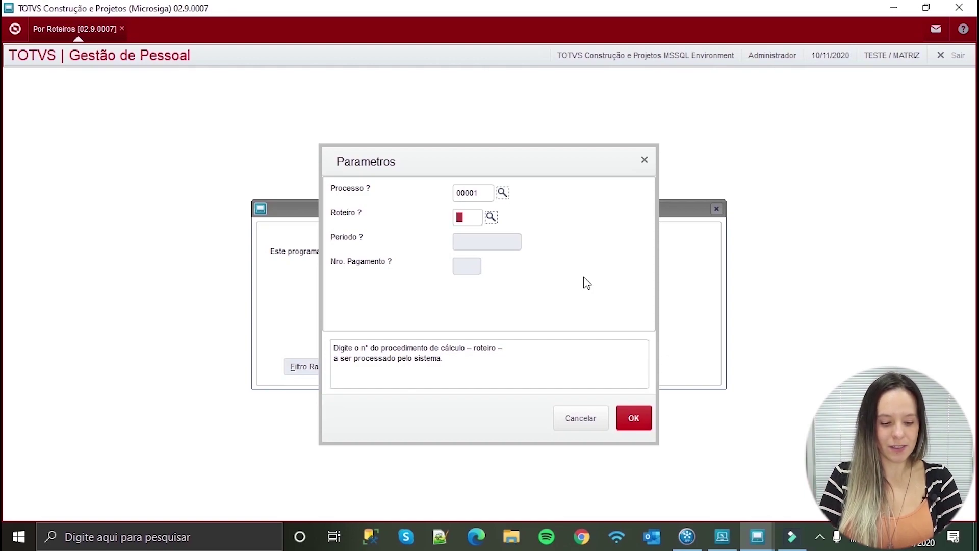
type("FOL")
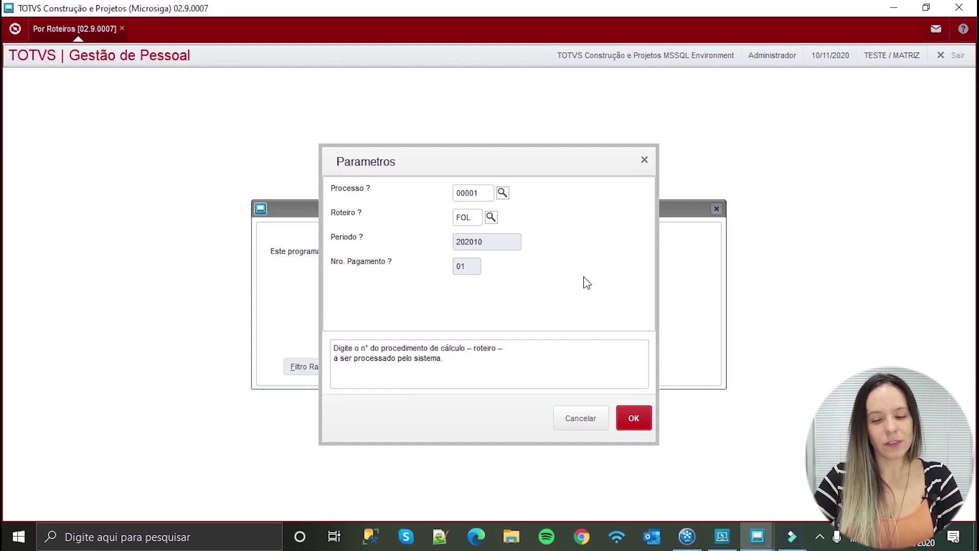
left_click(631, 422)
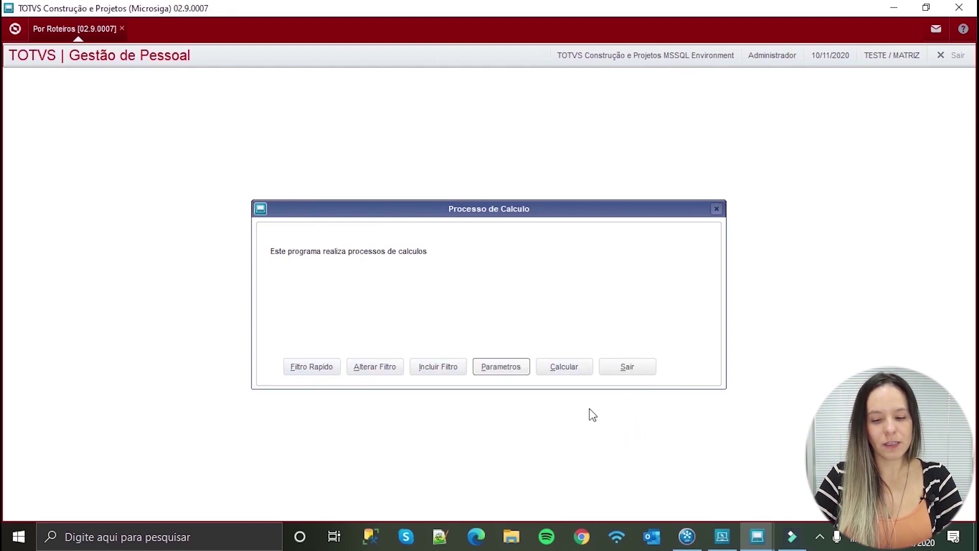
Run the FOL payroll calculation and generate its occurrence log as the file GPEM020FOL
left_click(564, 367)
left_click(640, 339)
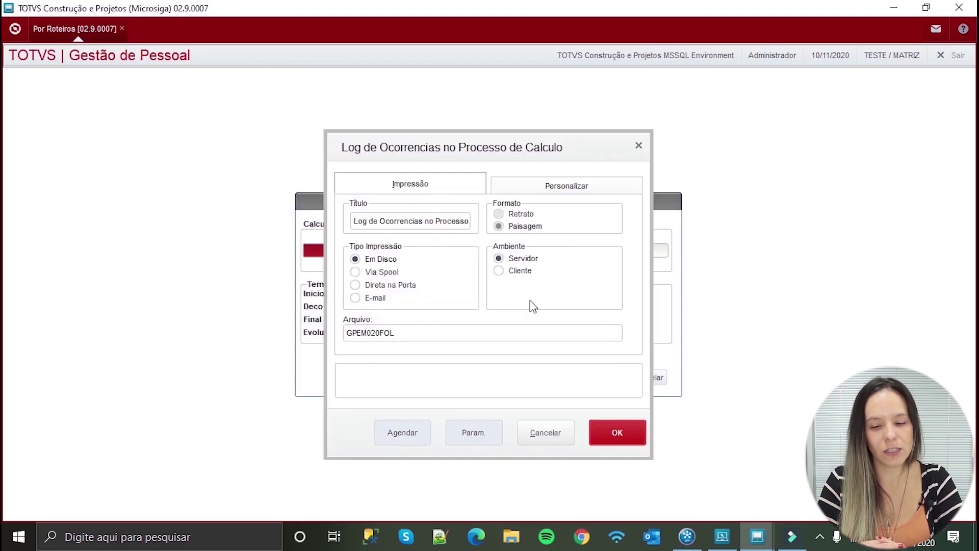
left_click(620, 433)
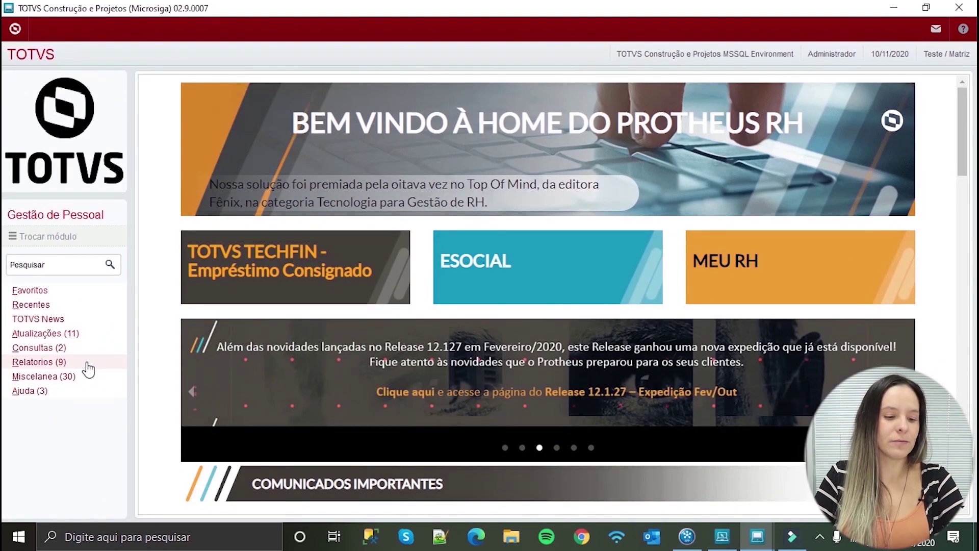
Open the Folha Pagamento report under Relatorios, Periódicos, and set its calculation route parameter to FOL
left_click(87, 363)
left_click(76, 374)
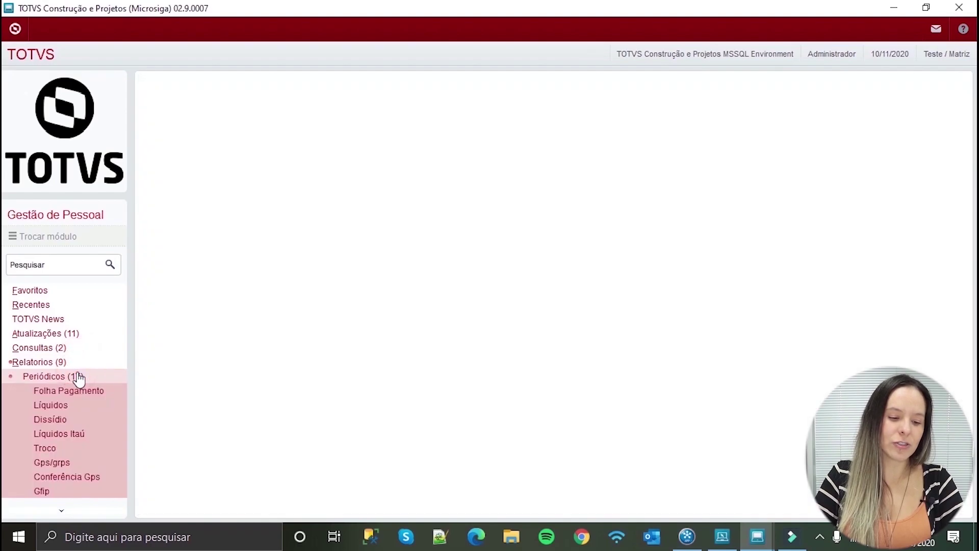
left_click(100, 390)
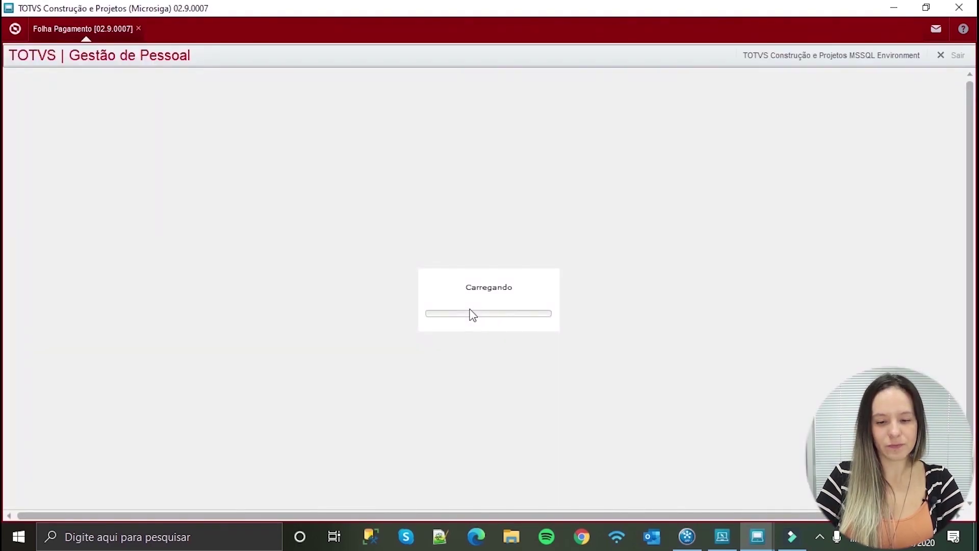
left_click(544, 508)
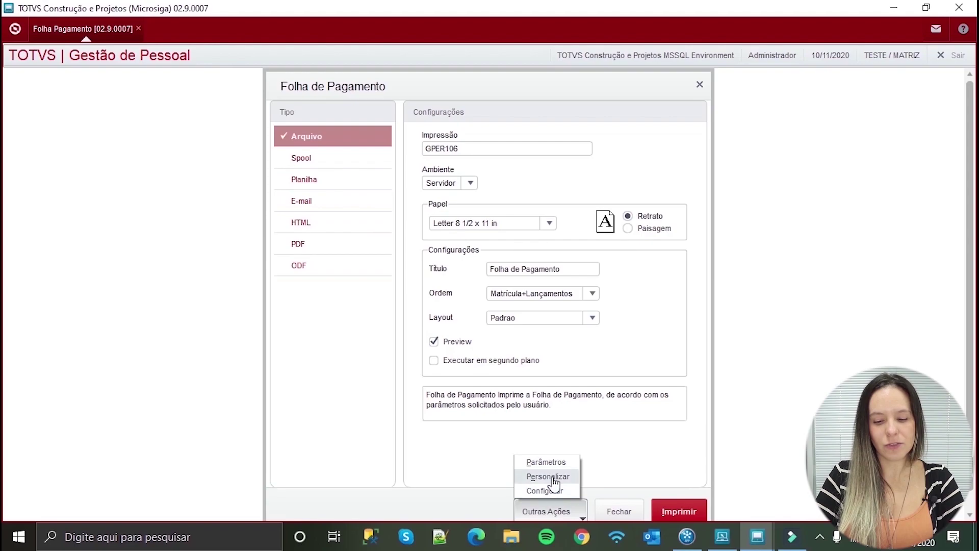
left_click(547, 462)
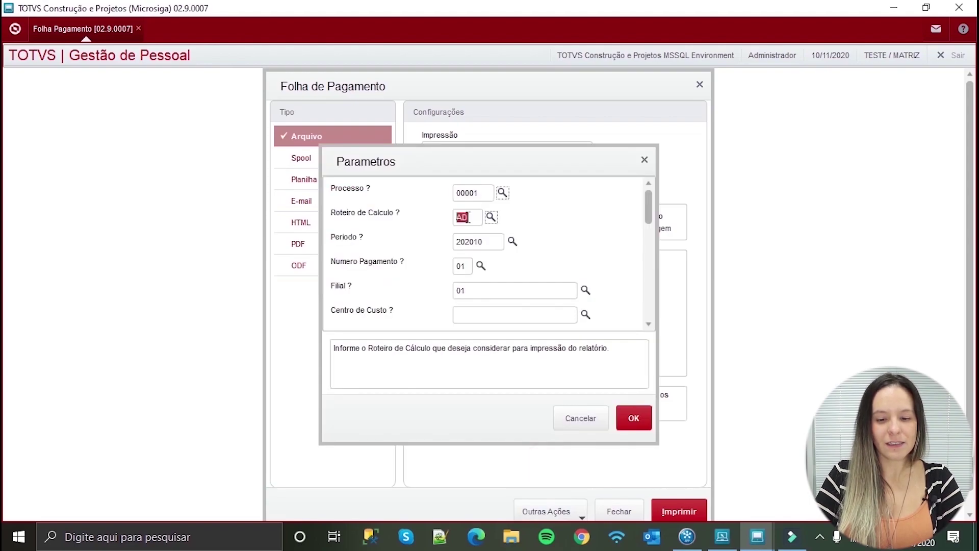
key("BackSpace")
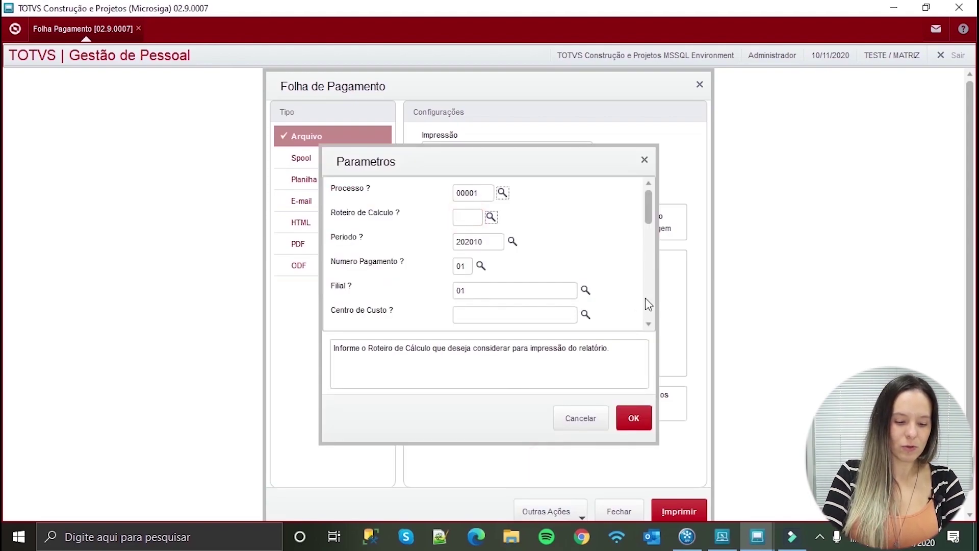
type("FOL")
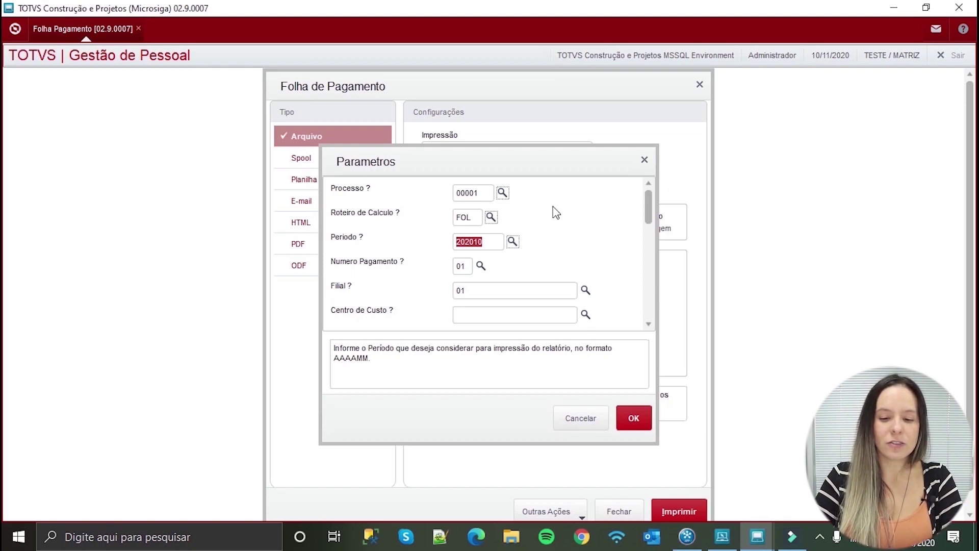
Review the report's process, route, period, payment, branch, cost center and department parameters, and clear the Matrícula filter
left_click(475, 193)
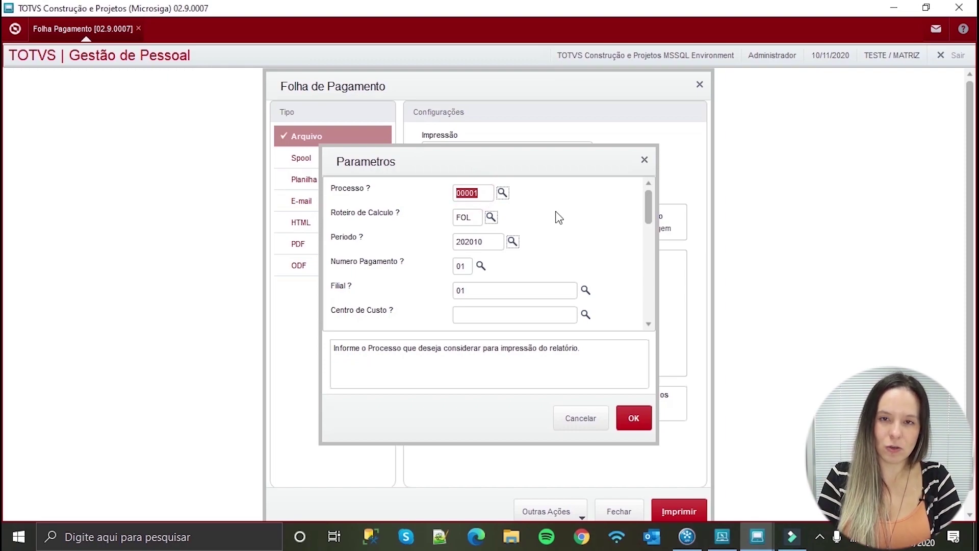
key("Tab")
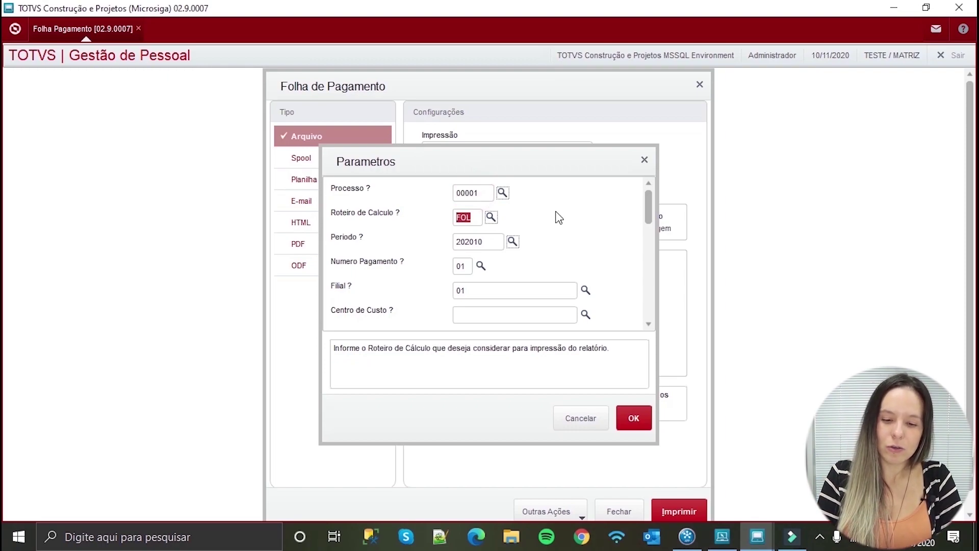
key("Tab")
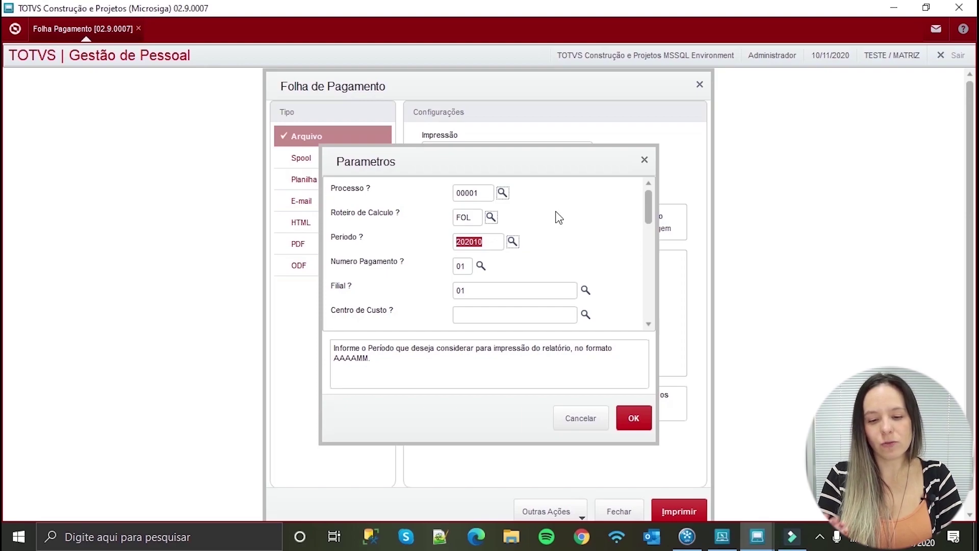
key("Tab")
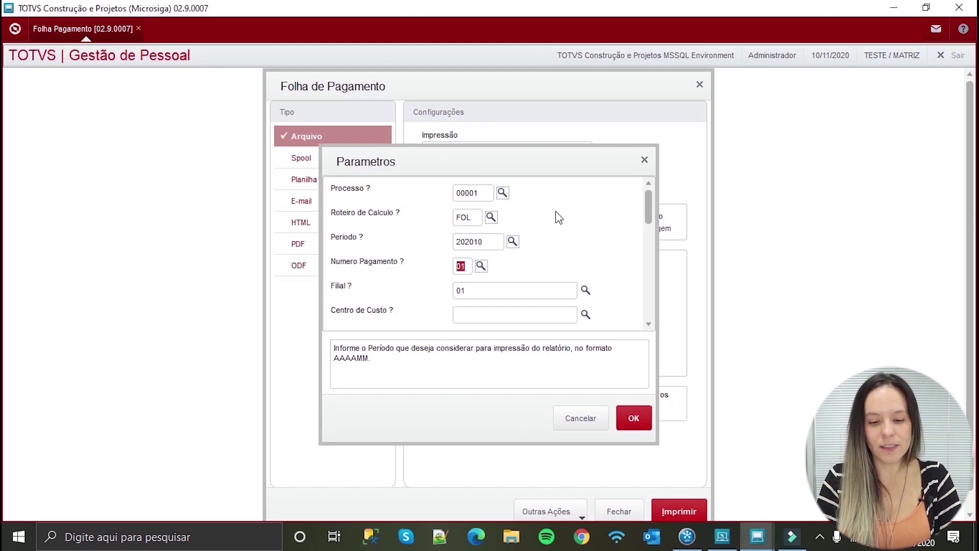
key("Tab")
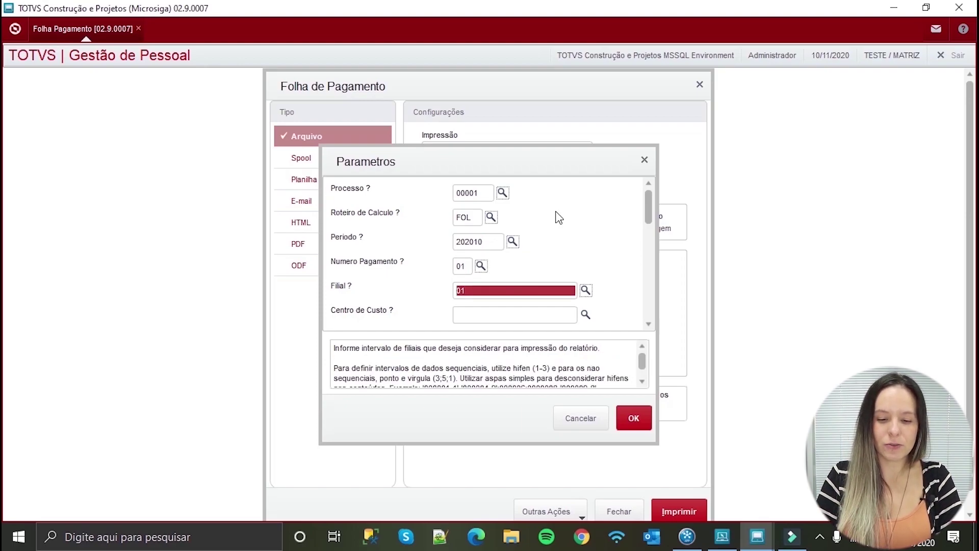
key("Tab")
left_click(647, 324)
left_click(647, 325)
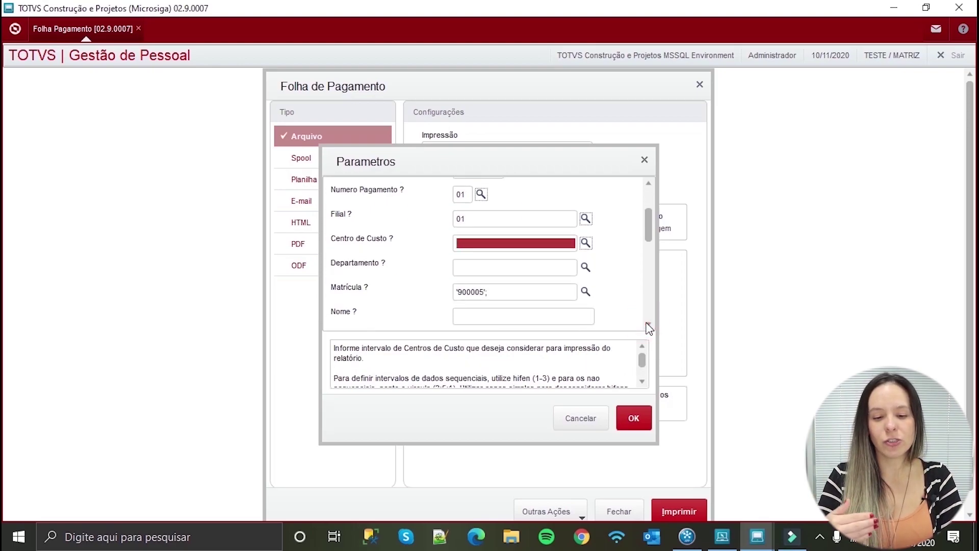
key("Tab")
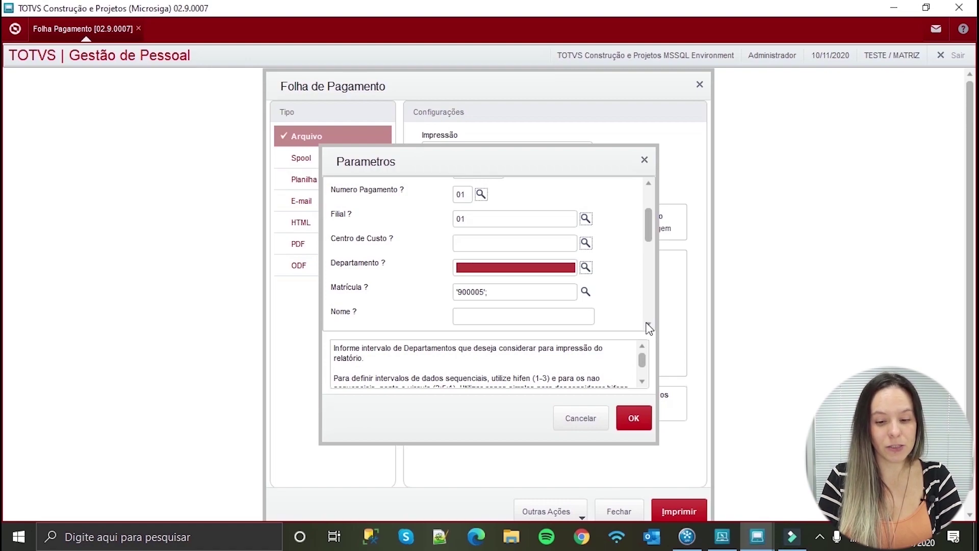
key("Tab")
key("BackSpace")
key("Tab")
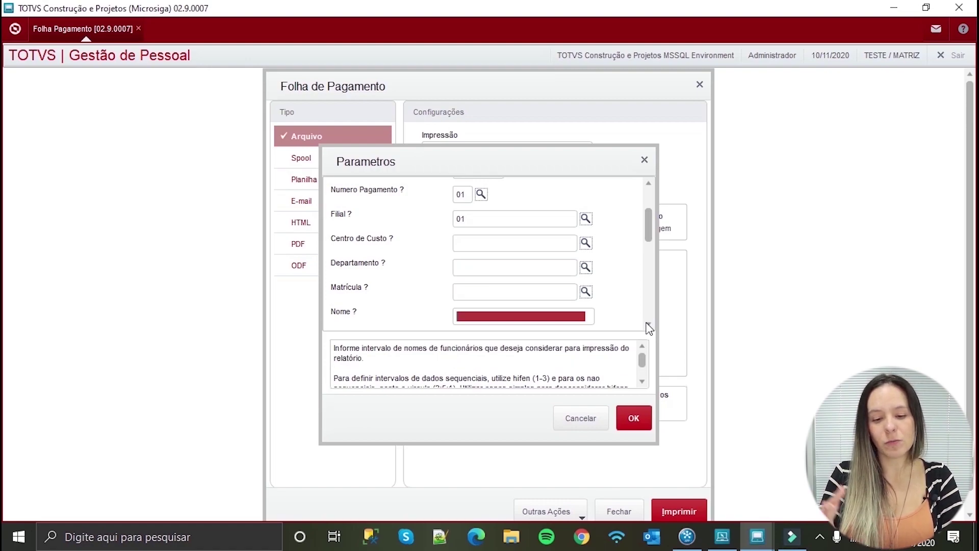
Confirm all employee situations and all remuneration categories as the report's Situações and Categorias filters
scroll(647, 323, "down", 2)
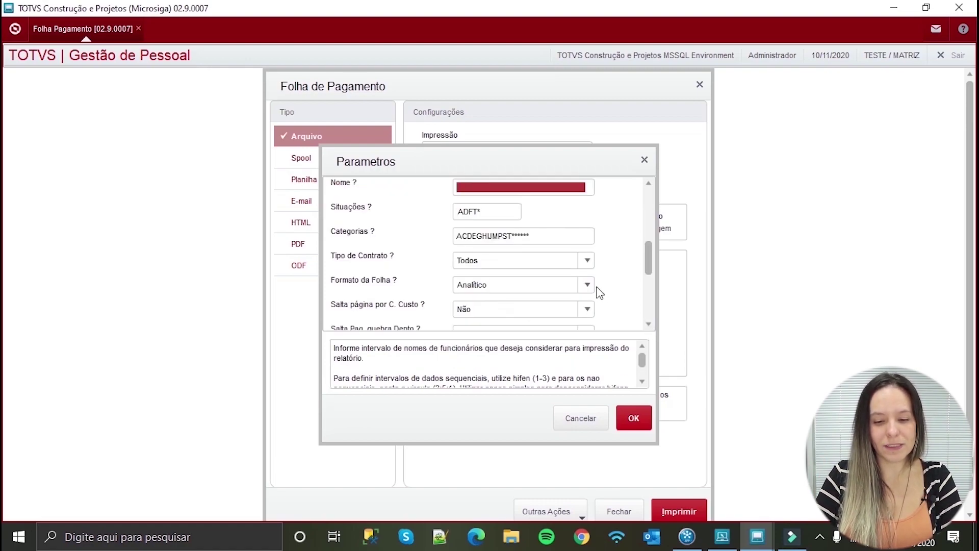
left_click(509, 211)
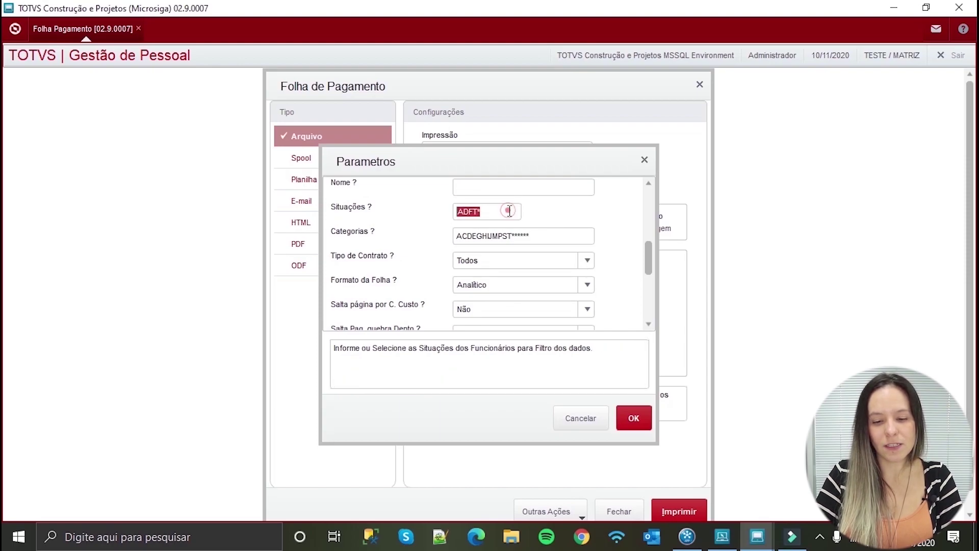
left_click(510, 211)
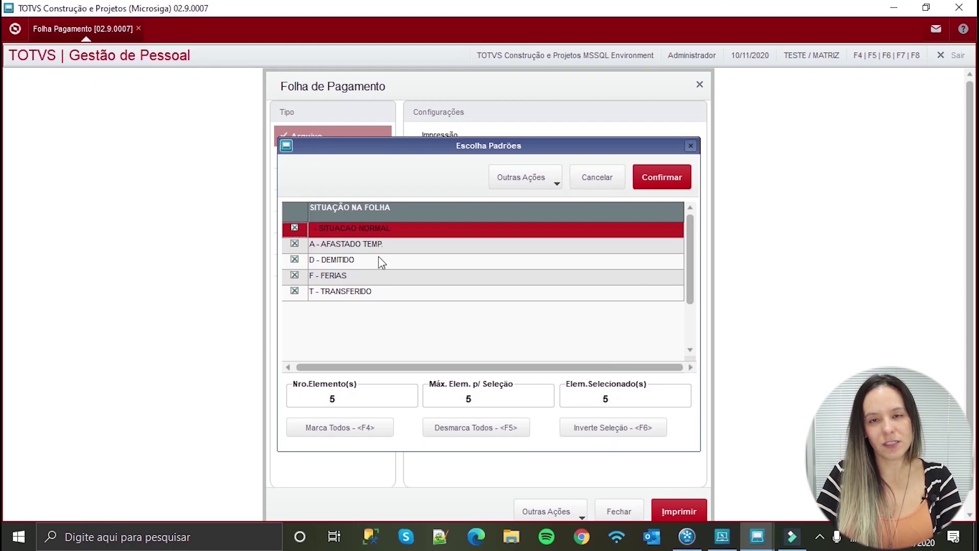
left_click(670, 175)
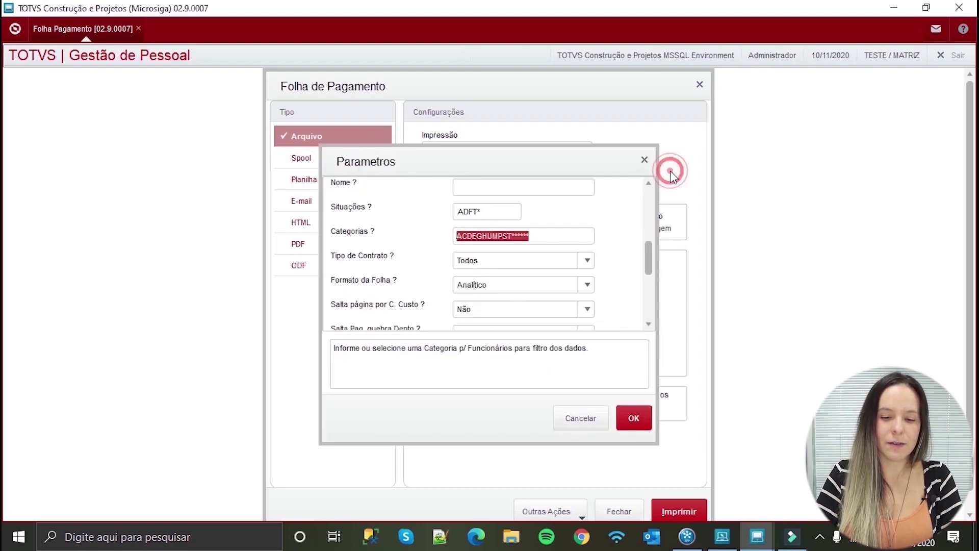
key("Tab")
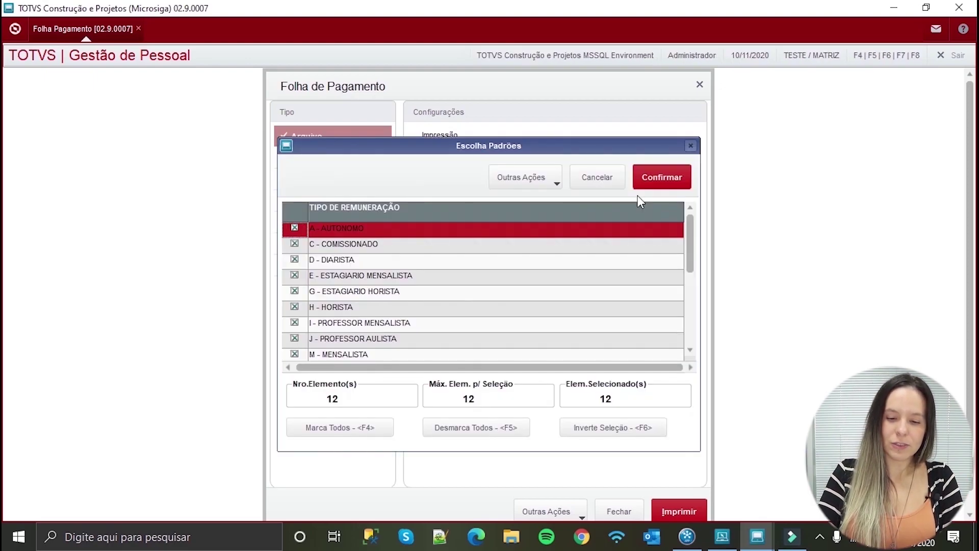
left_click(670, 170)
Check the report's contract type, Formato da Folha, page-break, totals and base-code printing options
left_click(649, 323)
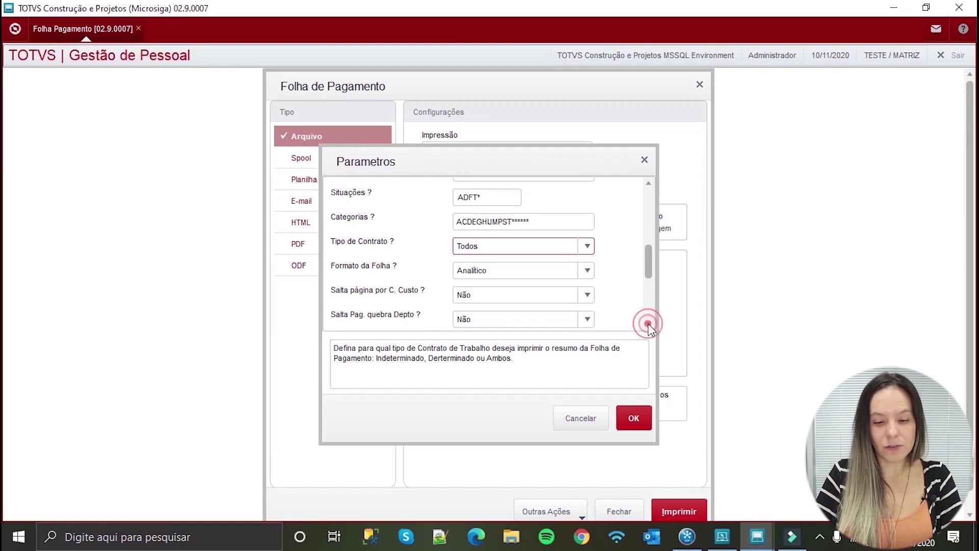
left_click(648, 324)
left_click(648, 323)
left_click(649, 324)
left_click(523, 227)
left_click(523, 227)
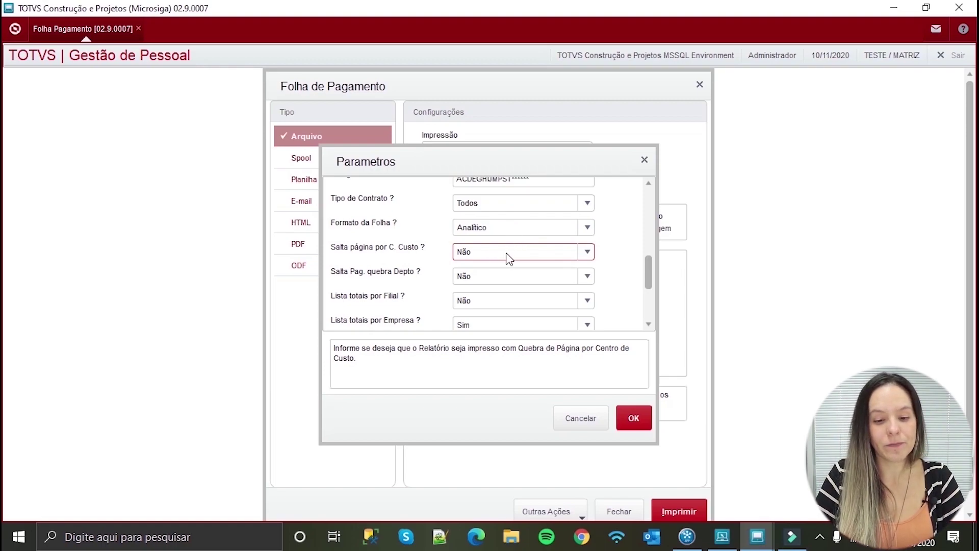
left_click(648, 324)
left_click(649, 322)
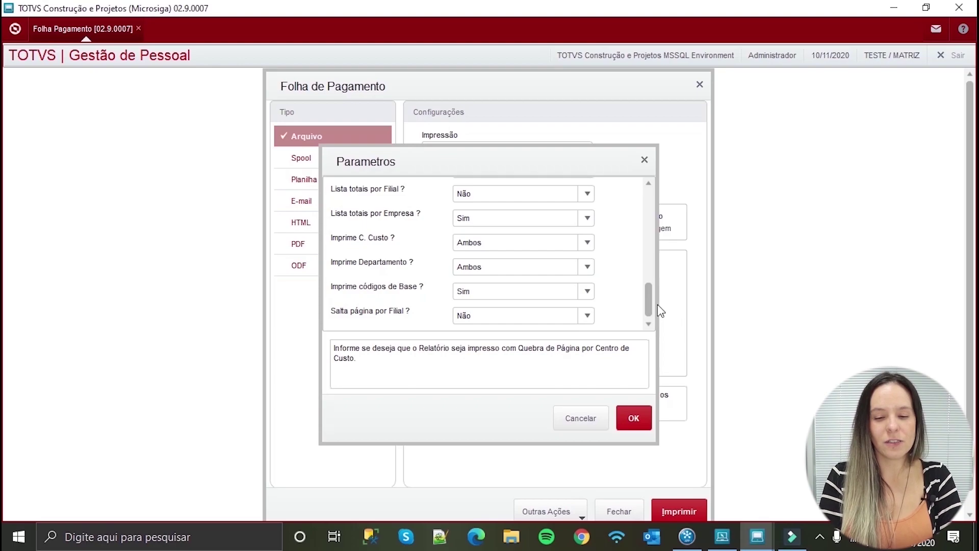
Confirm the report parameters and print the Folha de Pagamento report to the preview
left_click(636, 427)
left_click(689, 509)
left_click(640, 338)
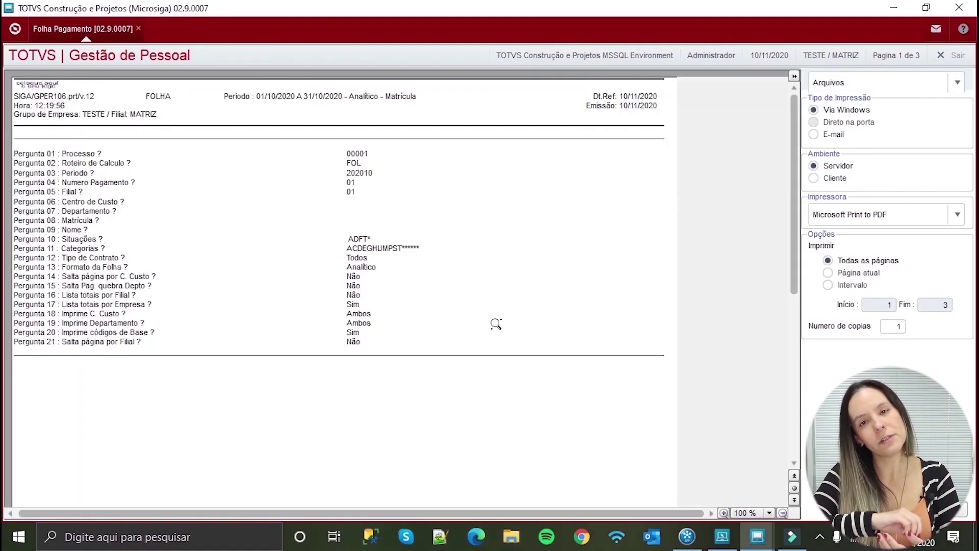
Enlarge the report preview to 125% and examine the employees' earnings, deductions and bases on page 2
left_click(496, 317)
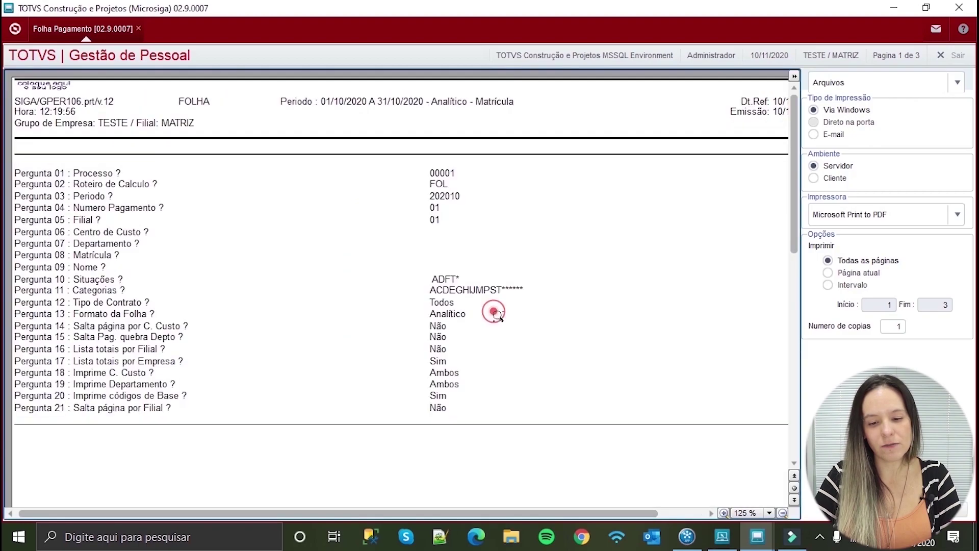
left_click(794, 500)
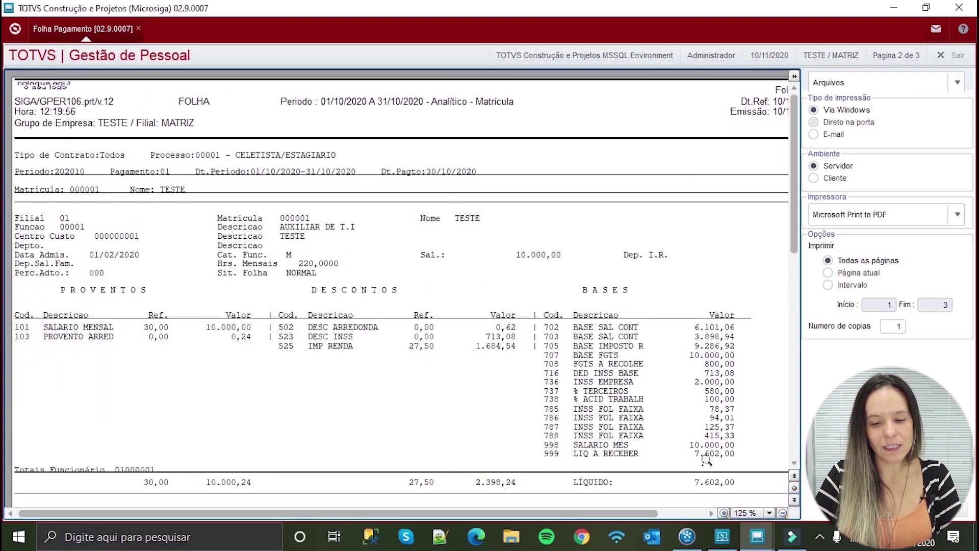
scroll(674, 447, "down", 2)
scroll(675, 447, "up", 1)
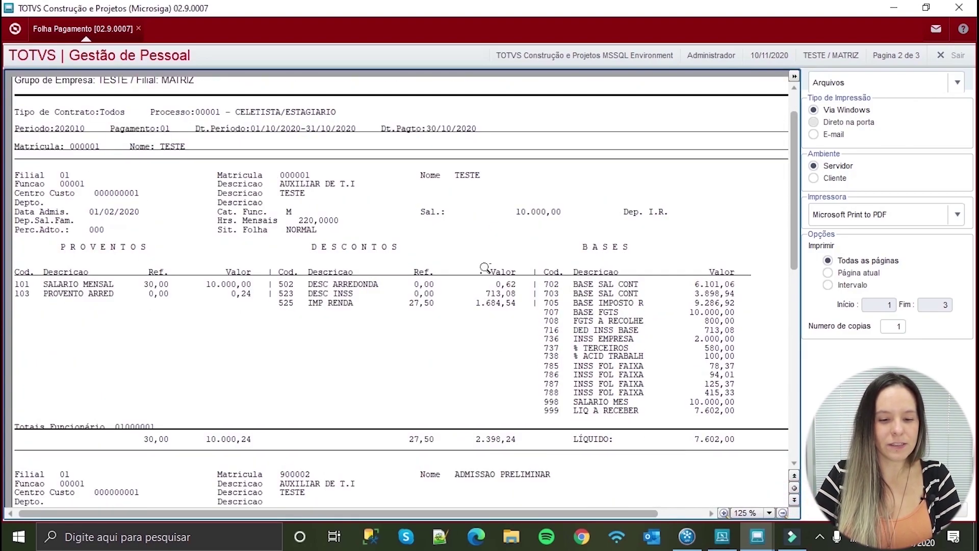
scroll(442, 312, "down", 1)
scroll(443, 312, "down", 1)
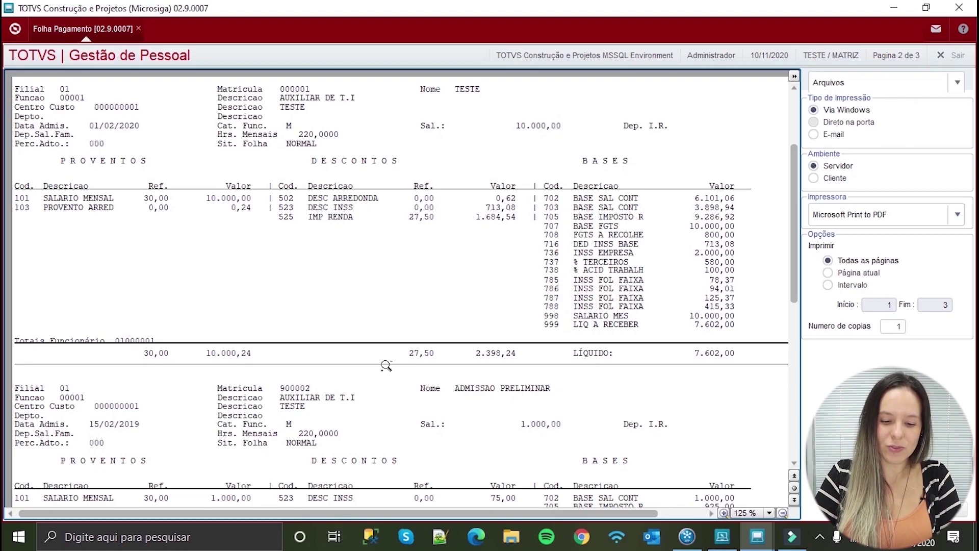
Examine the remaining employees' payroll entries on page 2 and the employee and company totals on page 3 of the report preview
scroll(419, 377, "down", 4)
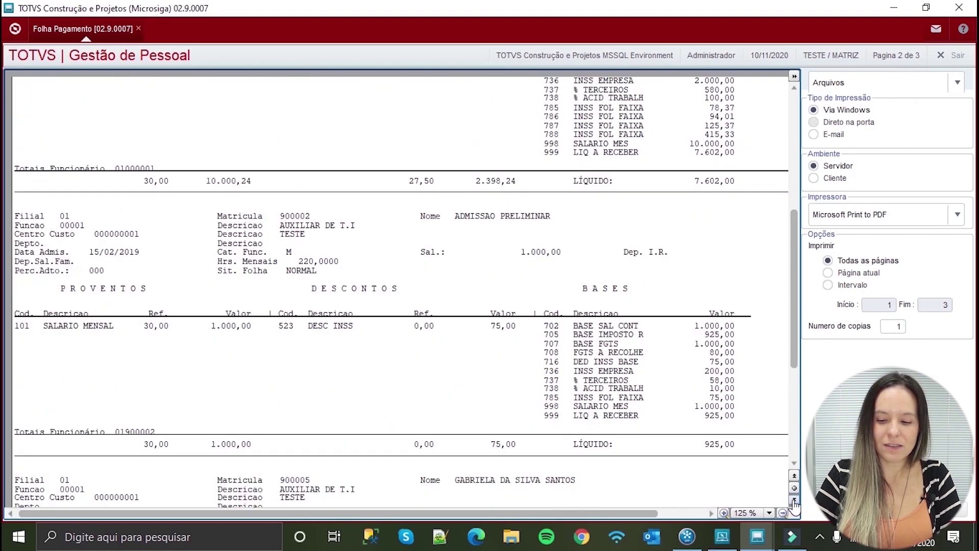
left_click(794, 500)
scroll(573, 446, "up", 7)
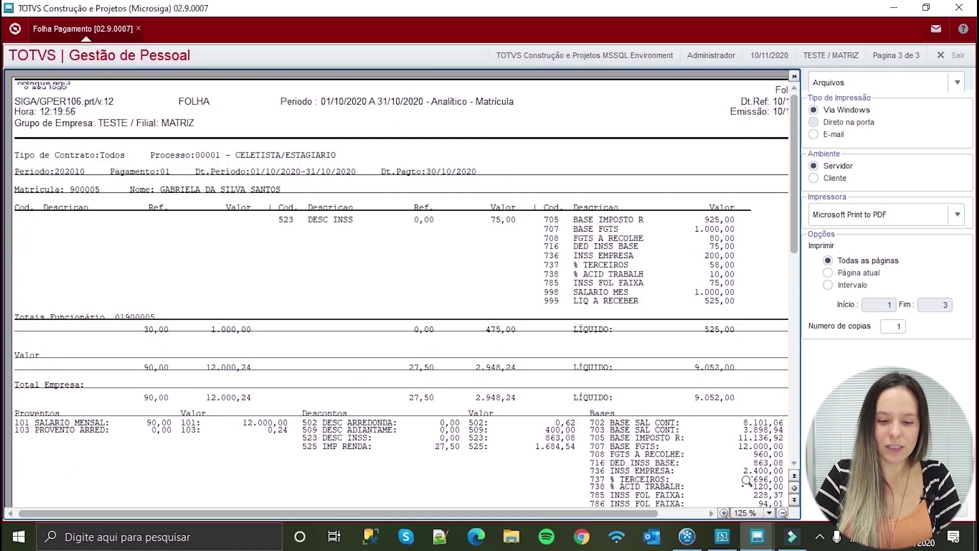
left_click(794, 476)
scroll(504, 419, "down", 13)
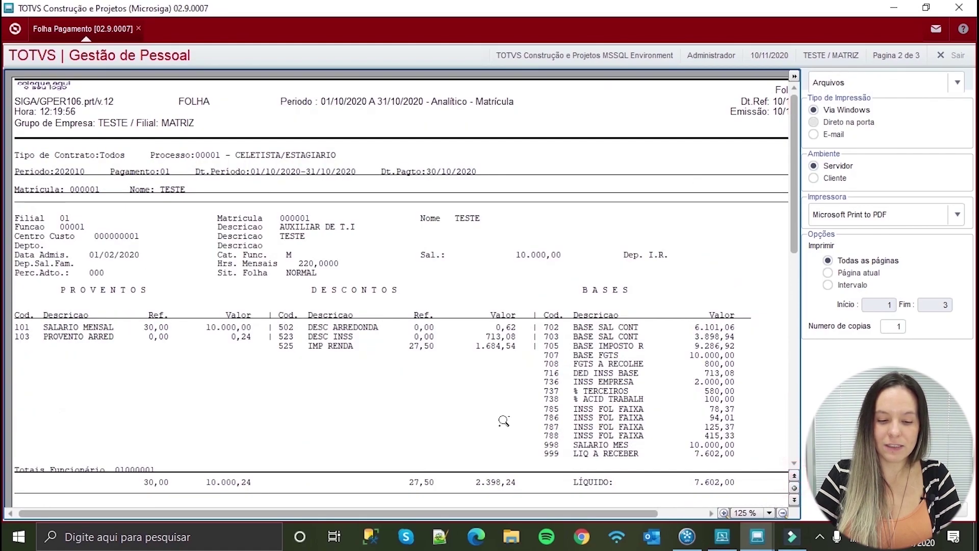
scroll(504, 420, "down", 4)
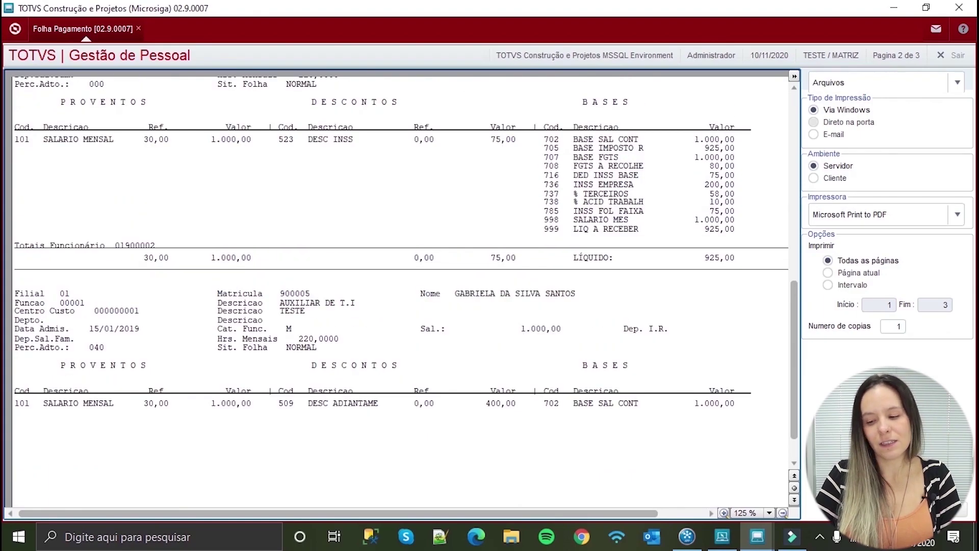
left_click(950, 515)
left_click(31, 362)
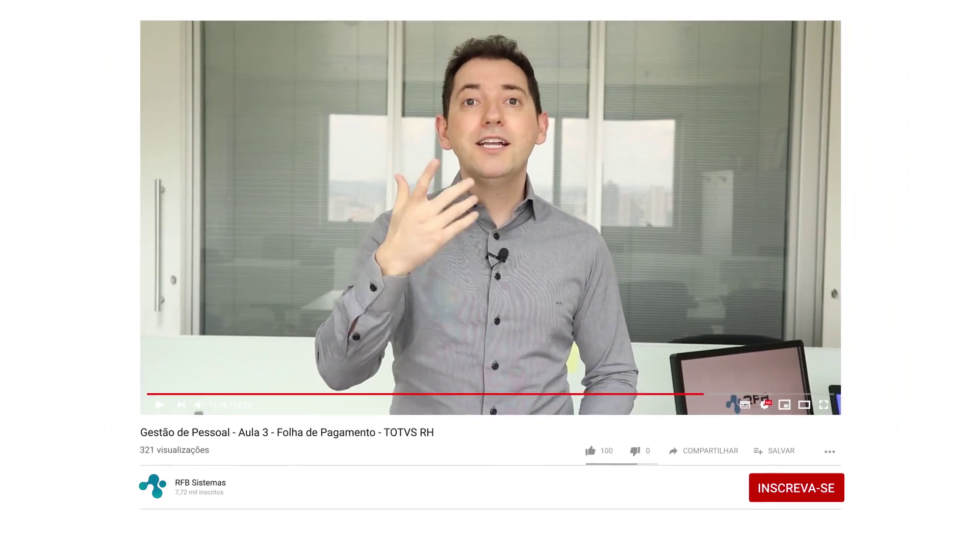
left_click(842, 545)
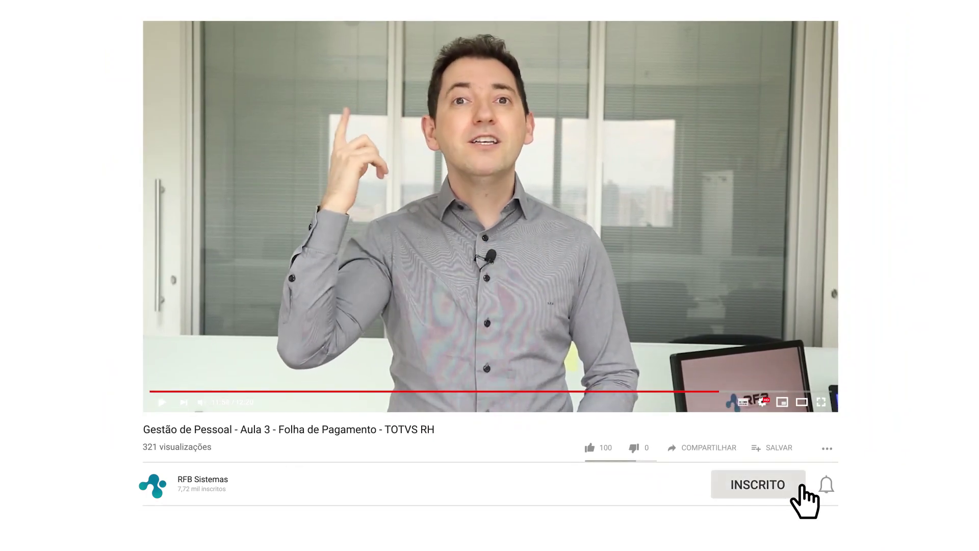
left_click(826, 485)
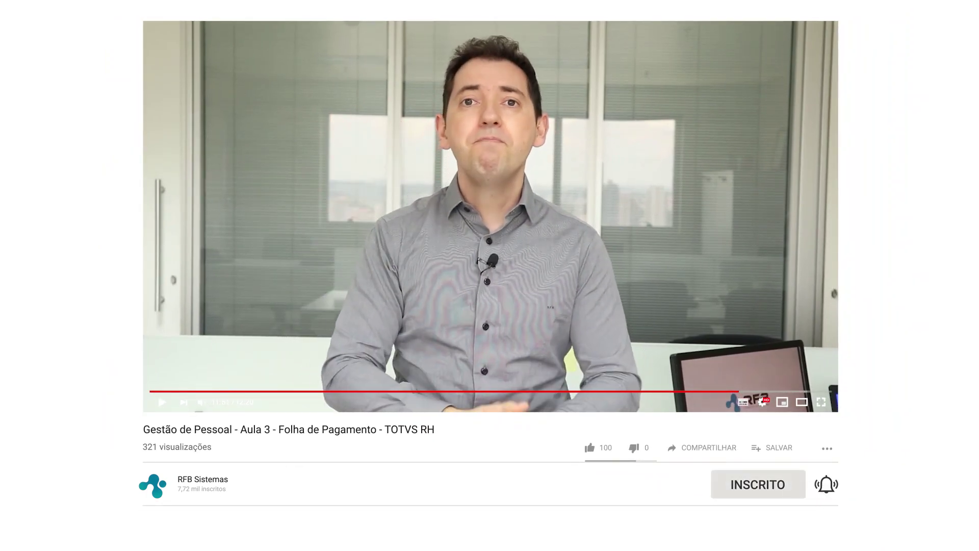